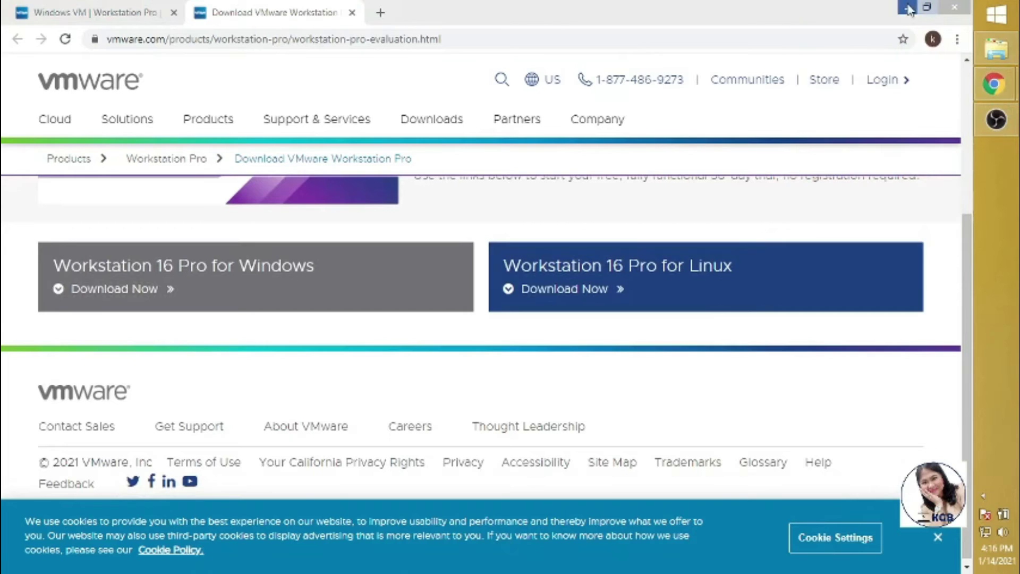
Start VMware Workstation 16 with the 30-day trial option
left_click(506, 474)
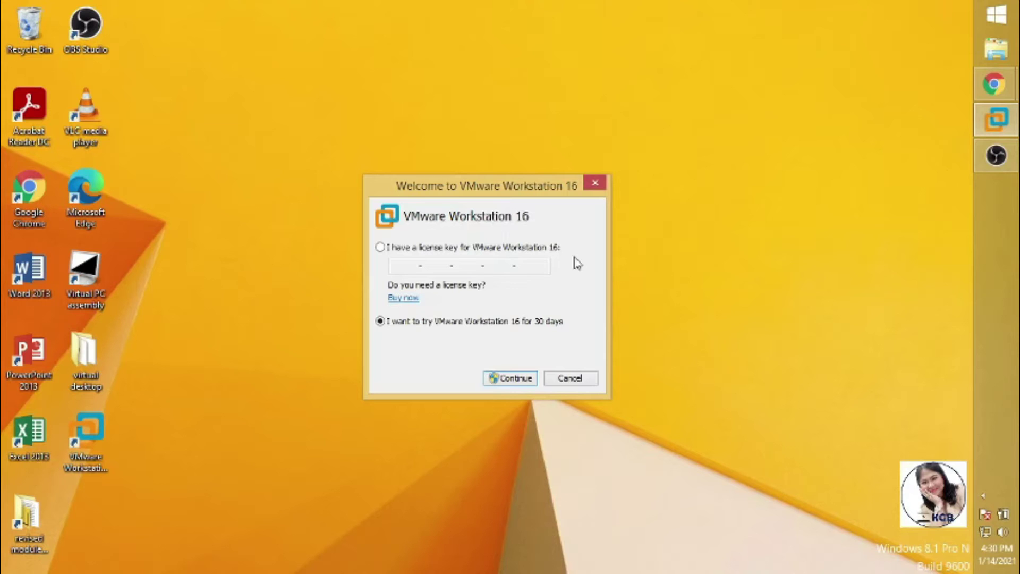
left_click(512, 379)
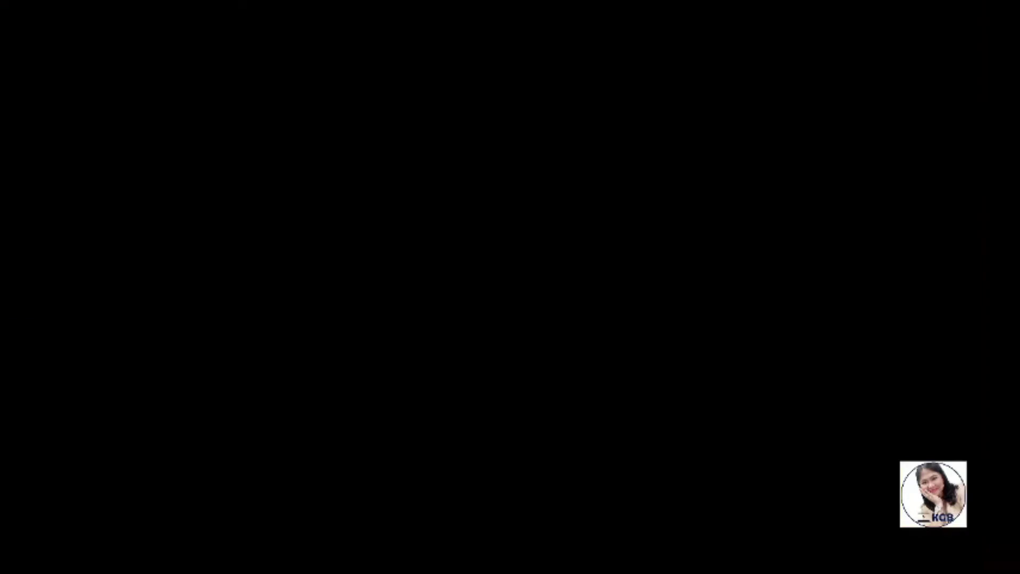
left_click(510, 383)
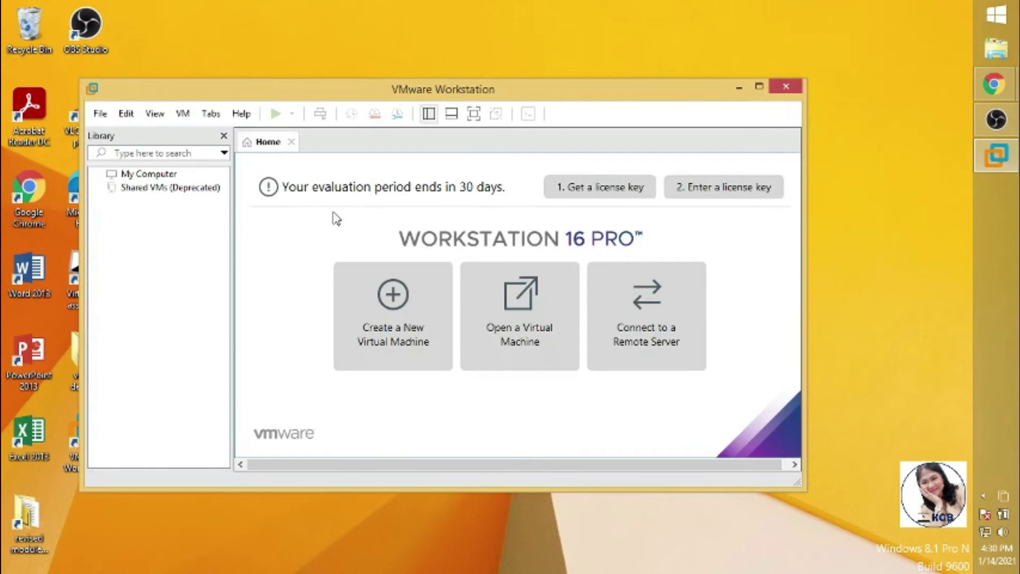
Begin creating a new virtual machine with the typical configuration and choose to install the operating system later
left_click(372, 300)
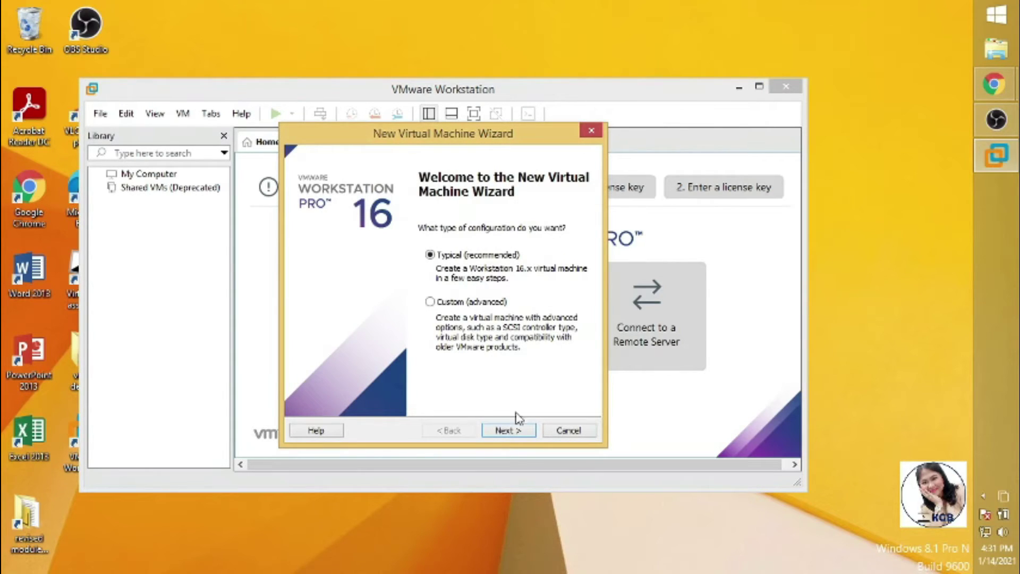
left_click(509, 431)
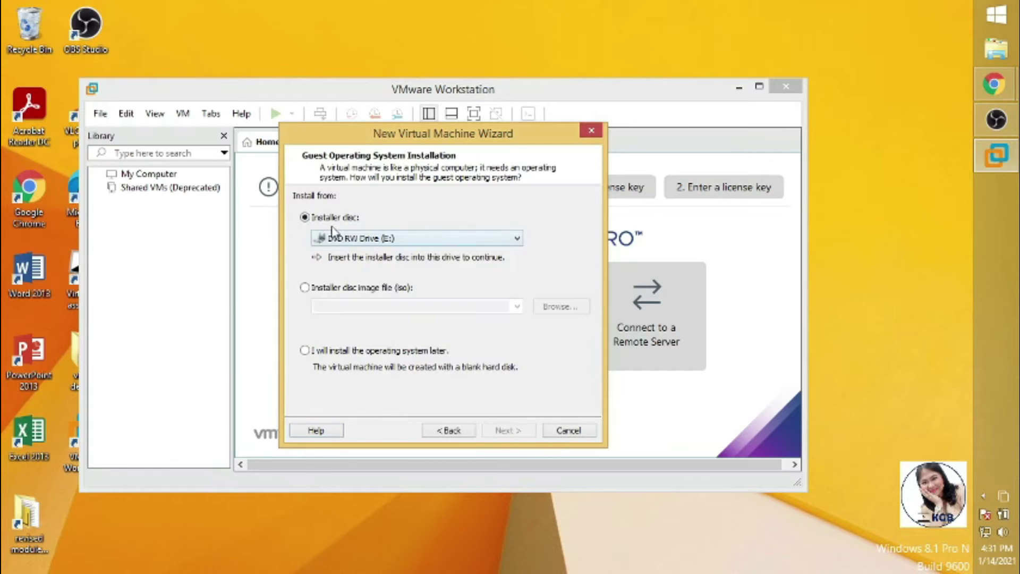
left_click(403, 241)
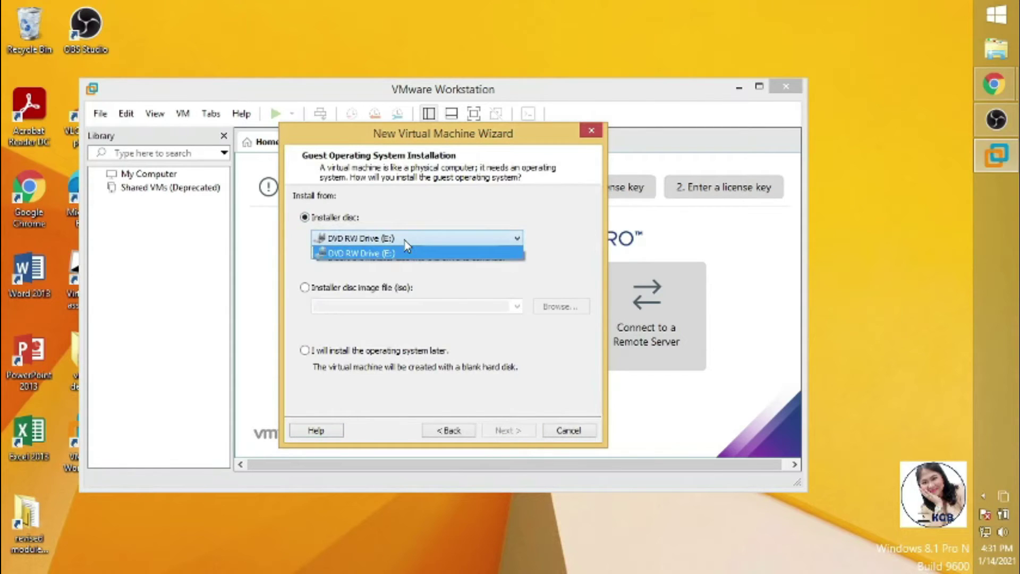
left_click(406, 244)
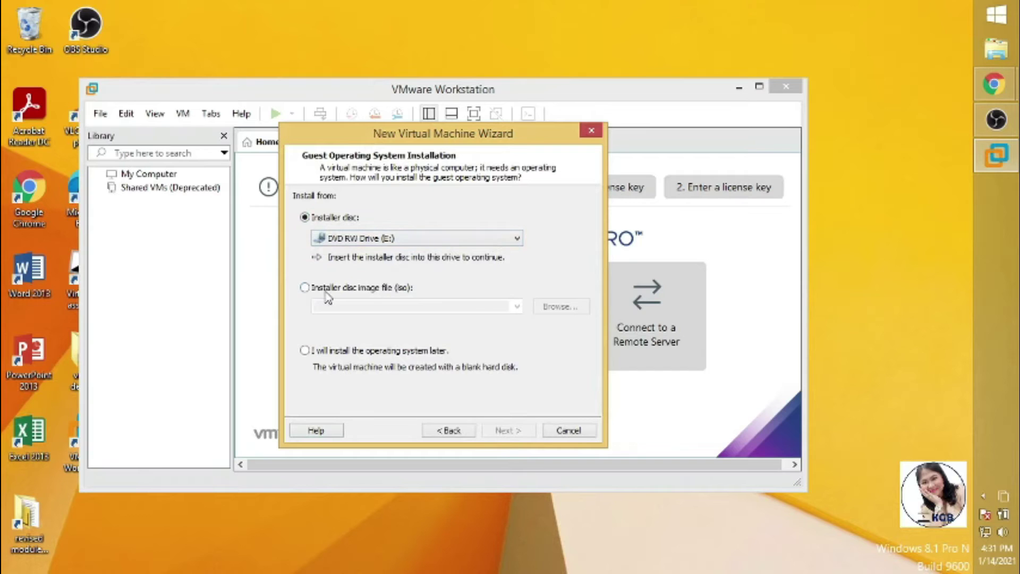
left_click(323, 353)
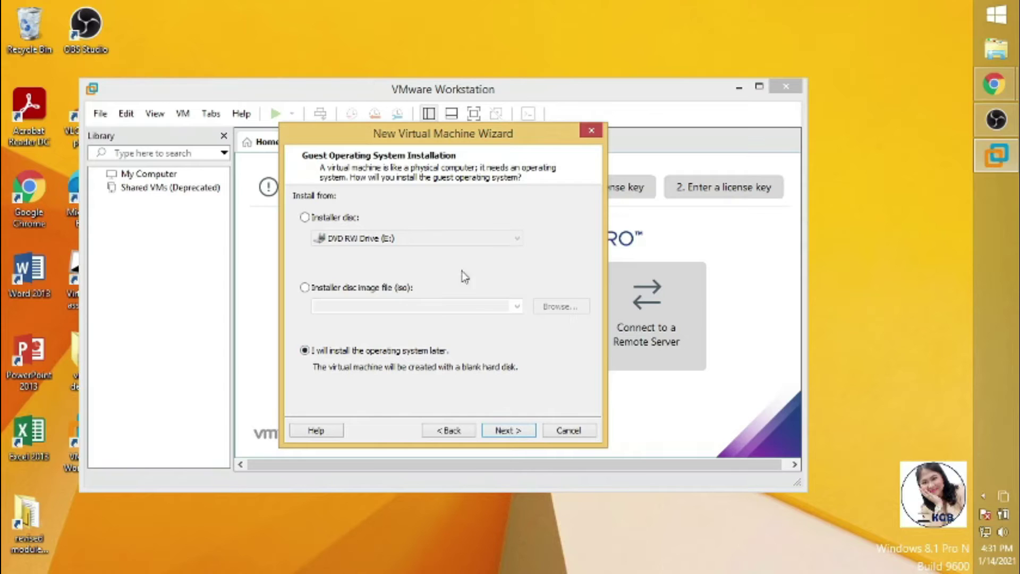
left_click(500, 432)
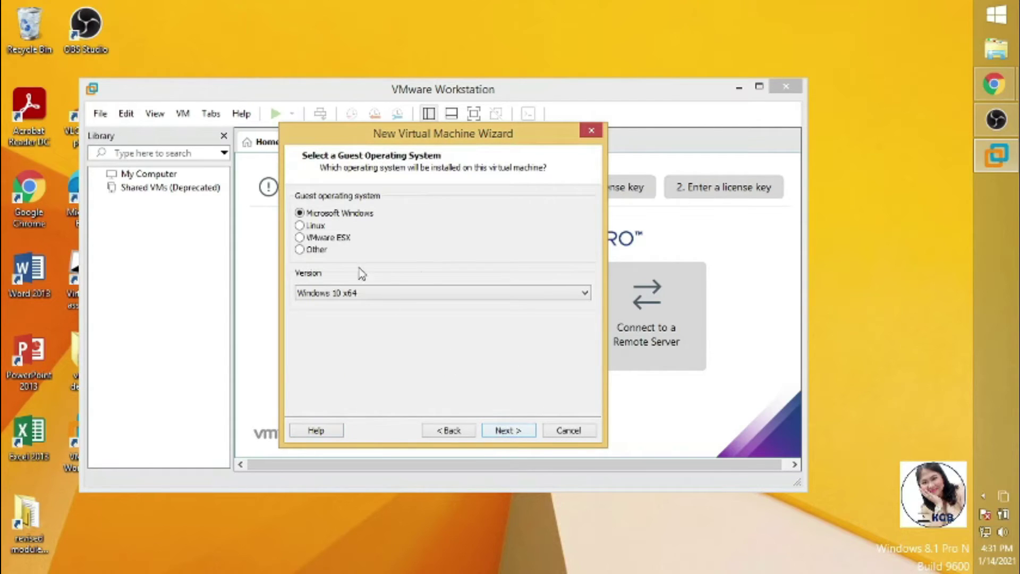
Choose Windows 7 as the Microsoft Windows guest operating system version and continue to the naming page
left_click(421, 294)
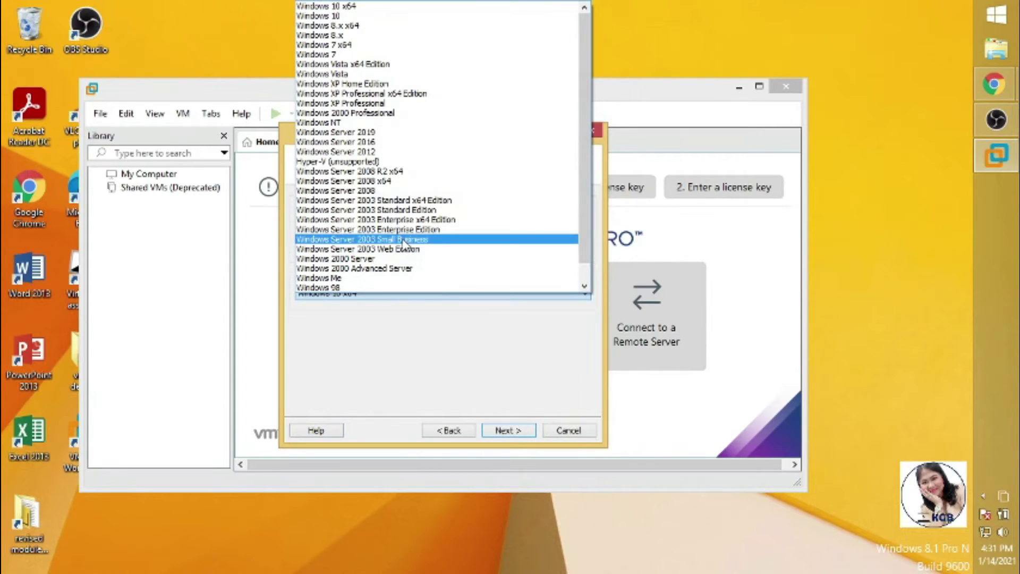
left_click(345, 55)
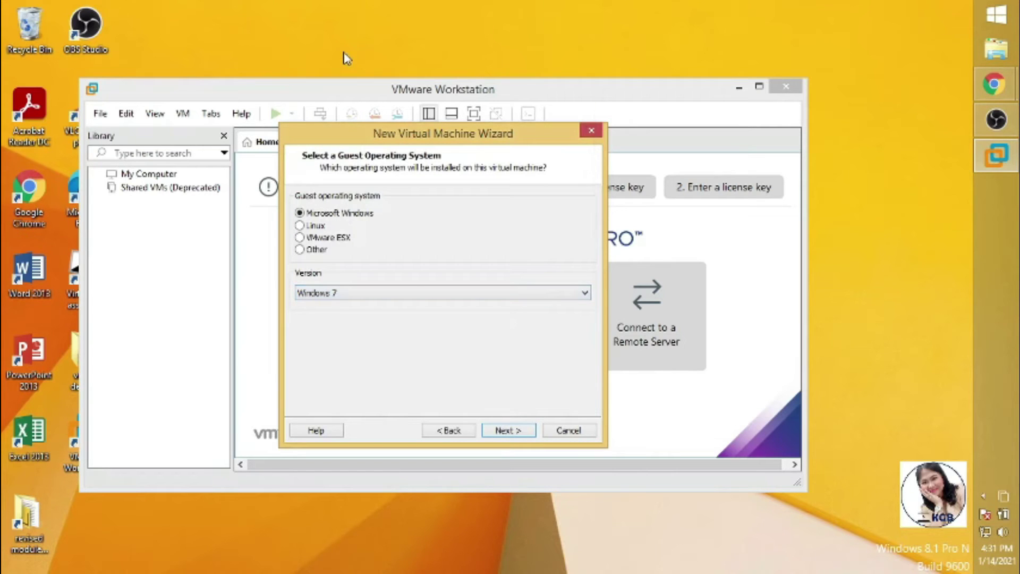
left_click(506, 431)
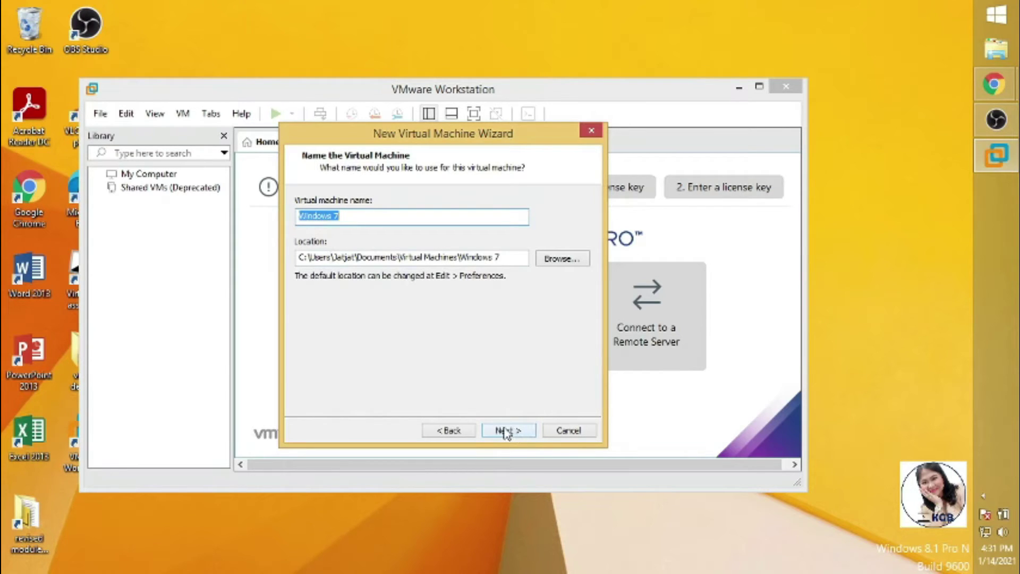
Keep the name Windows 7, its default location and the 60 GB disk split into multiple files, and finish creating the virtual machine
left_click(505, 430)
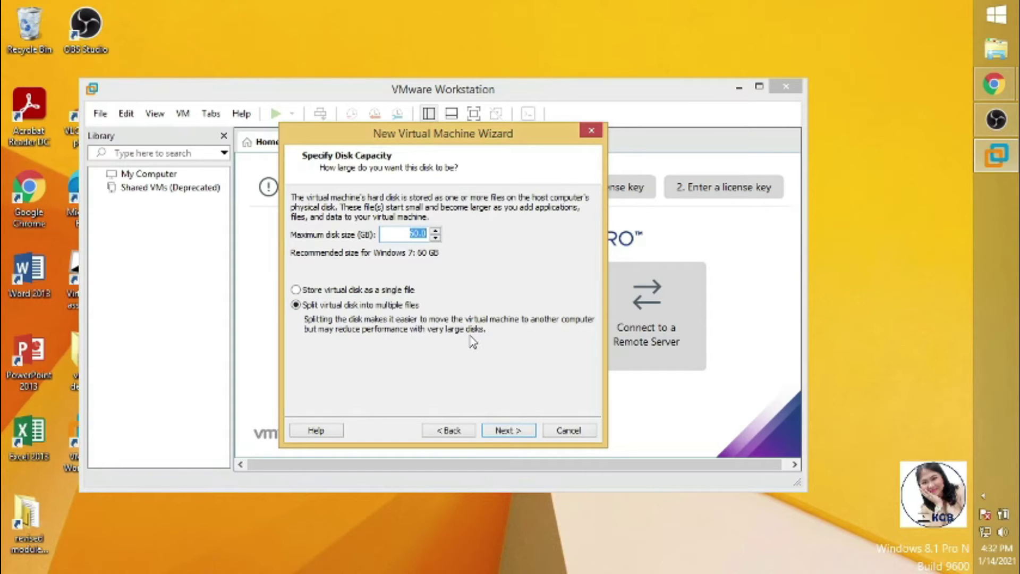
left_click(509, 430)
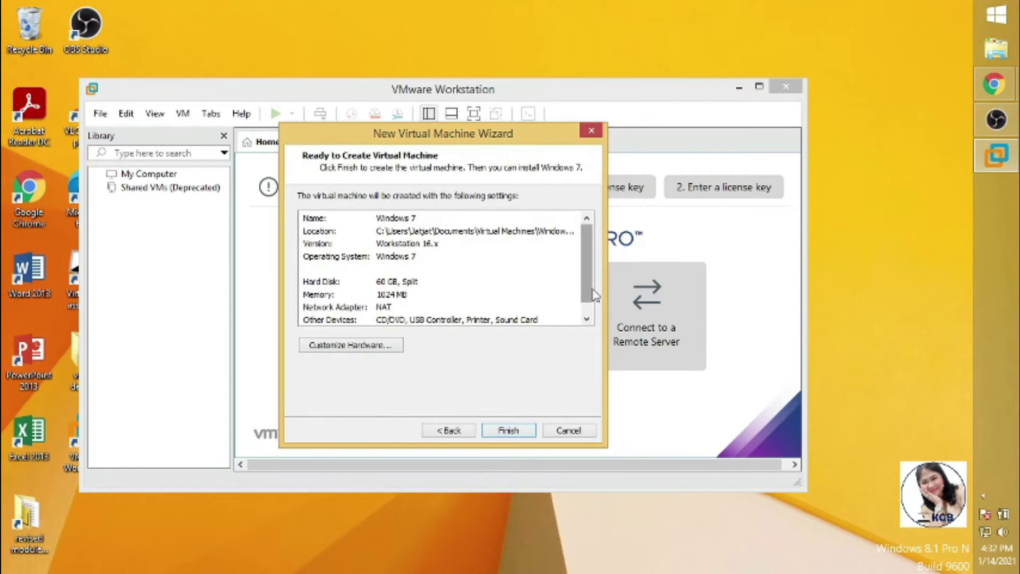
scroll(595, 295, "down", 1)
left_click(519, 430)
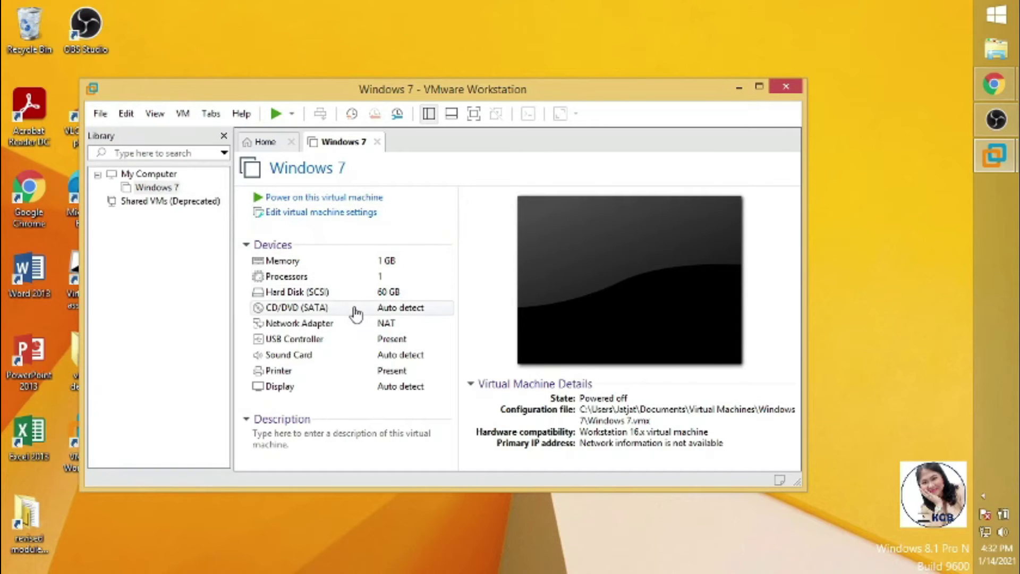
Power on the Windows 7 virtual machine and dismiss its installation notice by marking the installation as finished
left_click(340, 340)
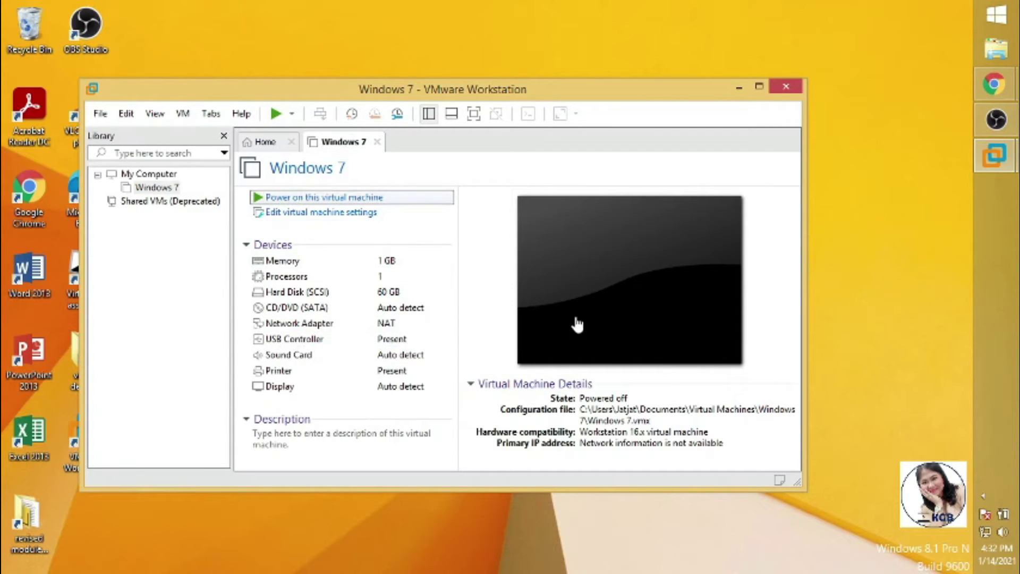
left_click(503, 247)
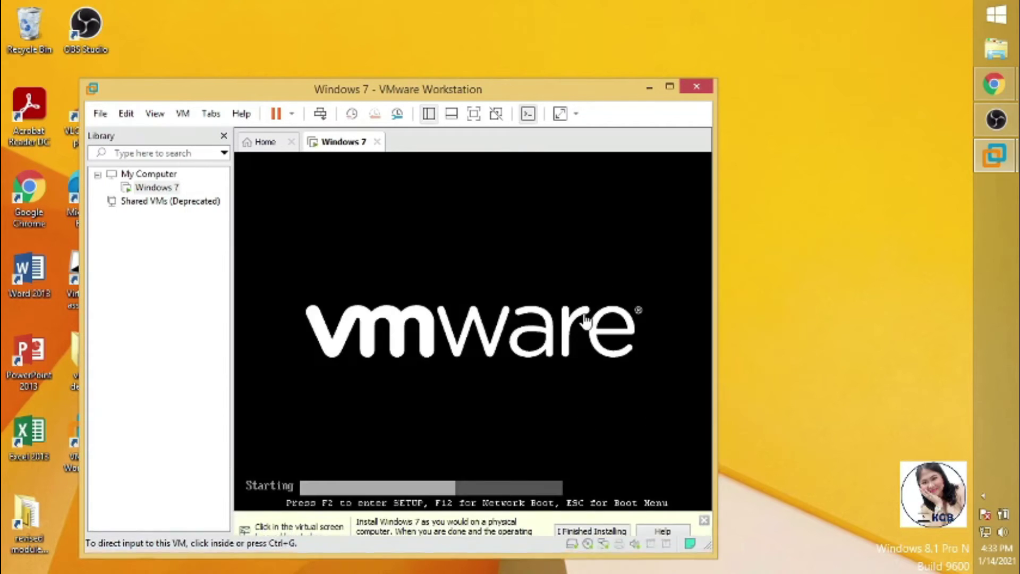
left_click_drag(425, 95, 432, 62)
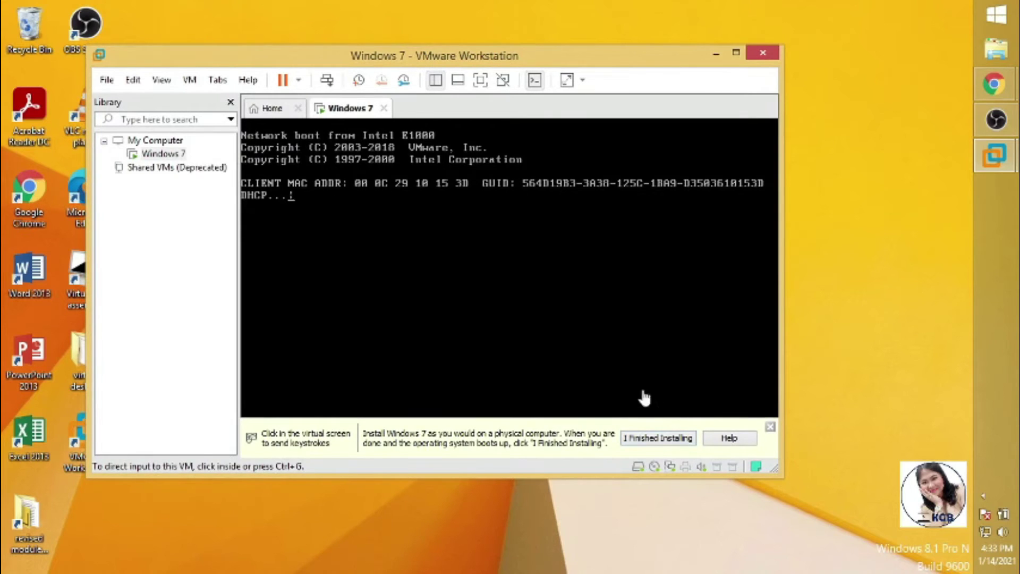
left_click(653, 440)
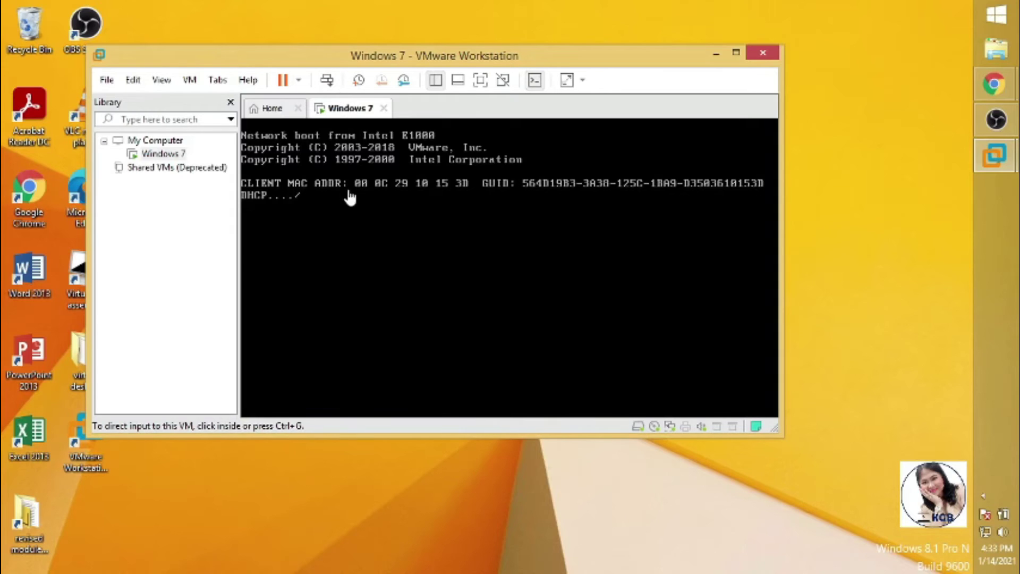
left_click(341, 232)
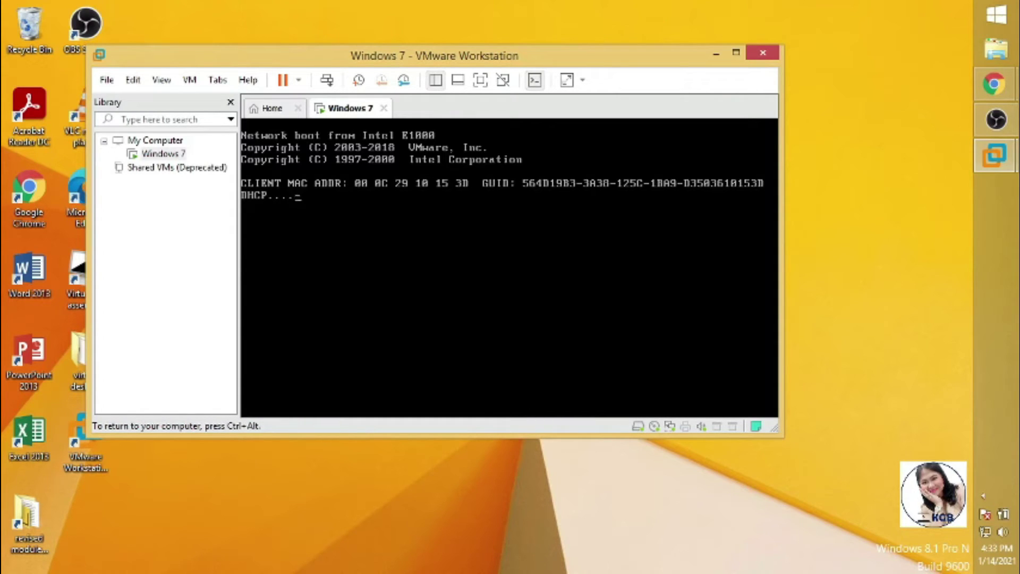
key("ctrl+alt")
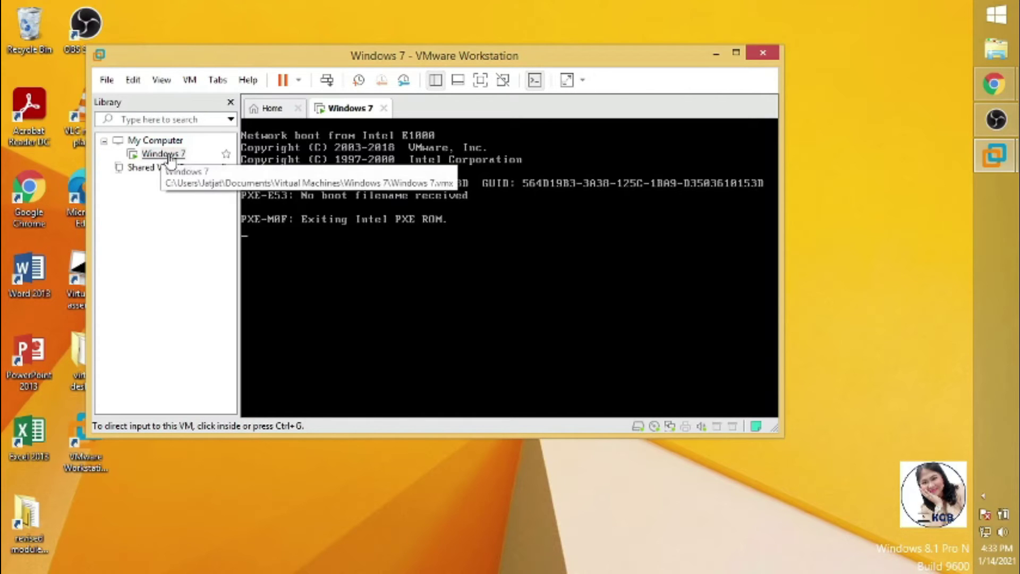
left_click(170, 159)
left_click(179, 156)
right_click(179, 156)
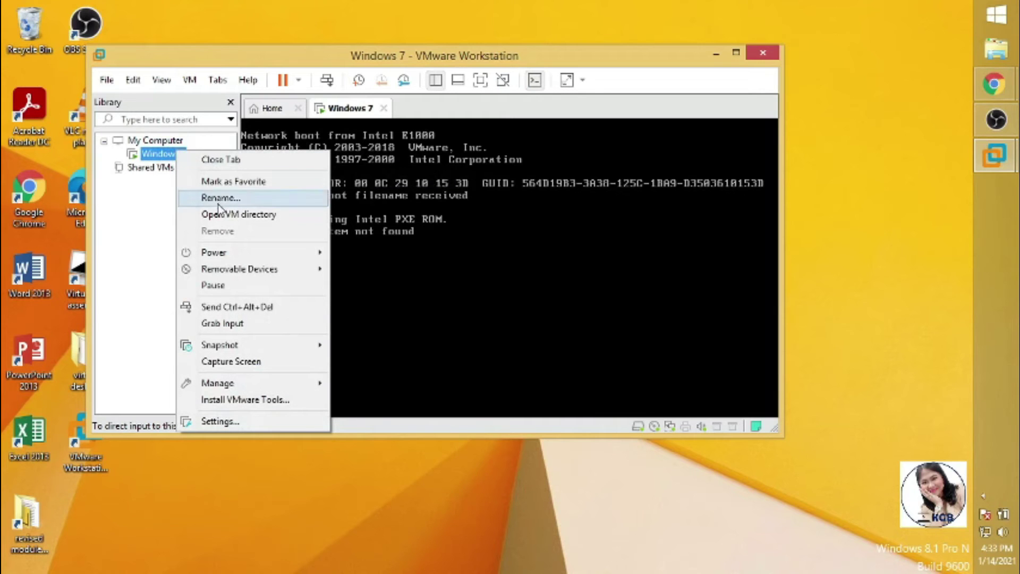
left_click(183, 154)
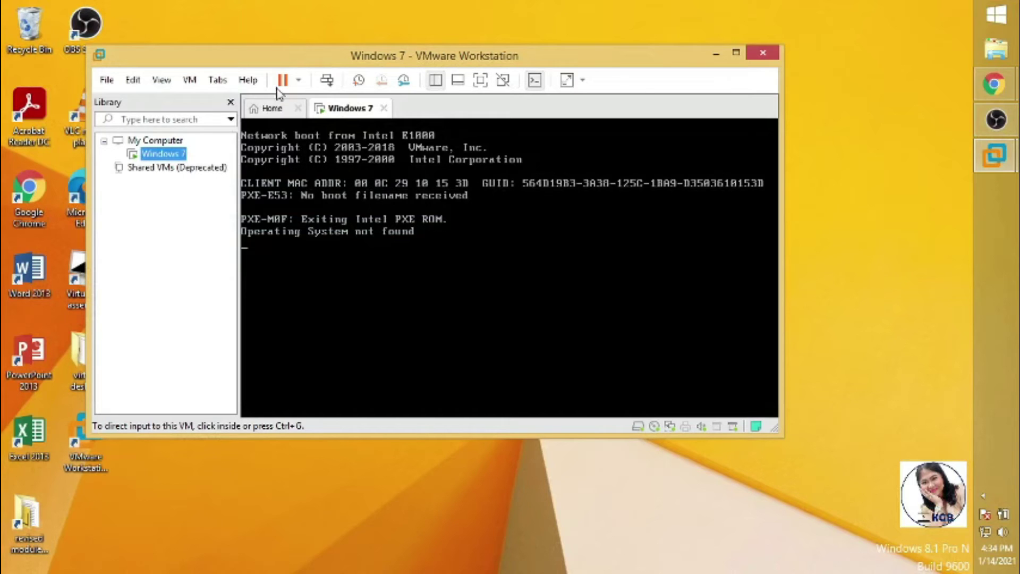
Power off the Windows 7 virtual machine
left_click(299, 81)
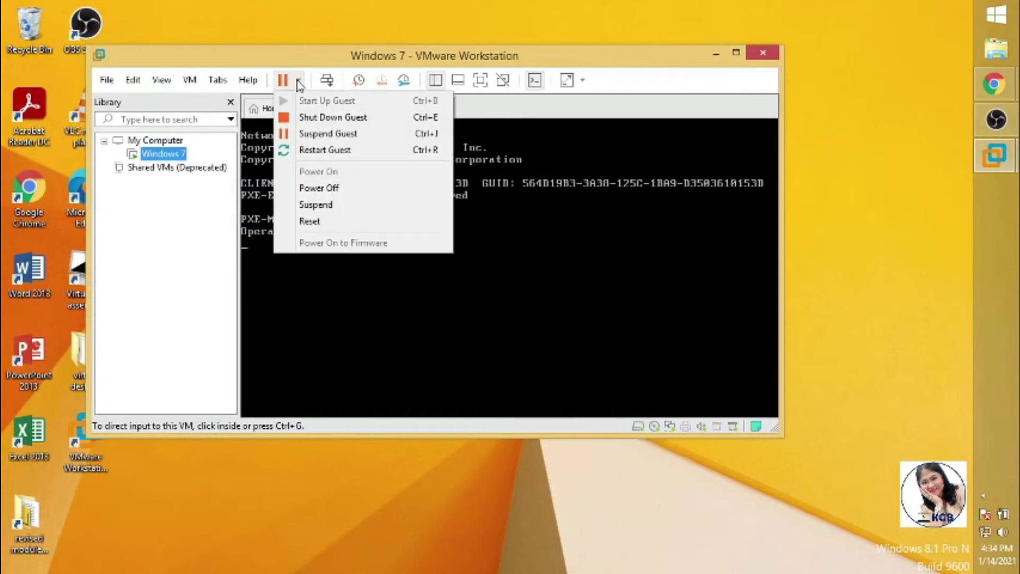
left_click(340, 189)
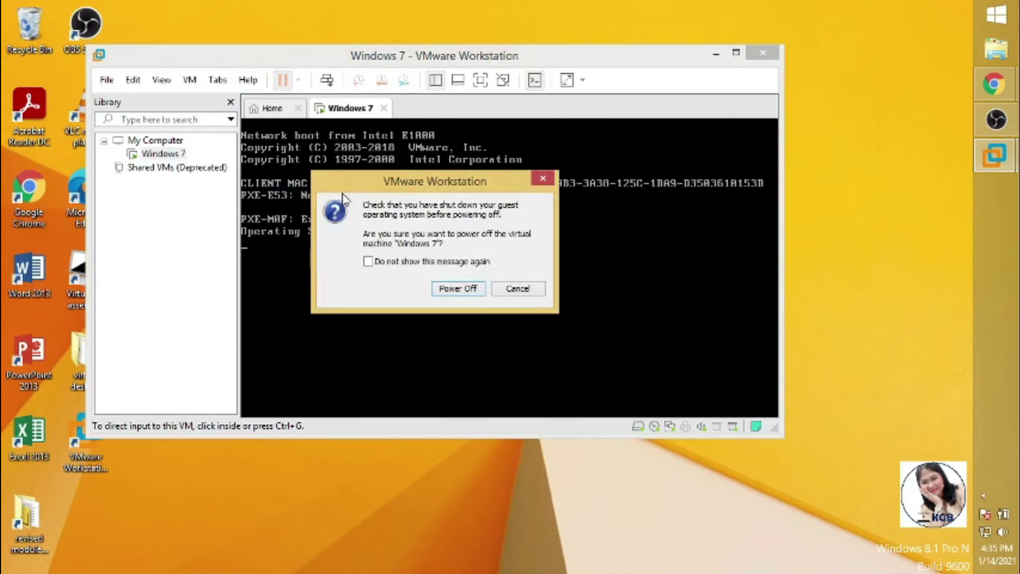
left_click(467, 289)
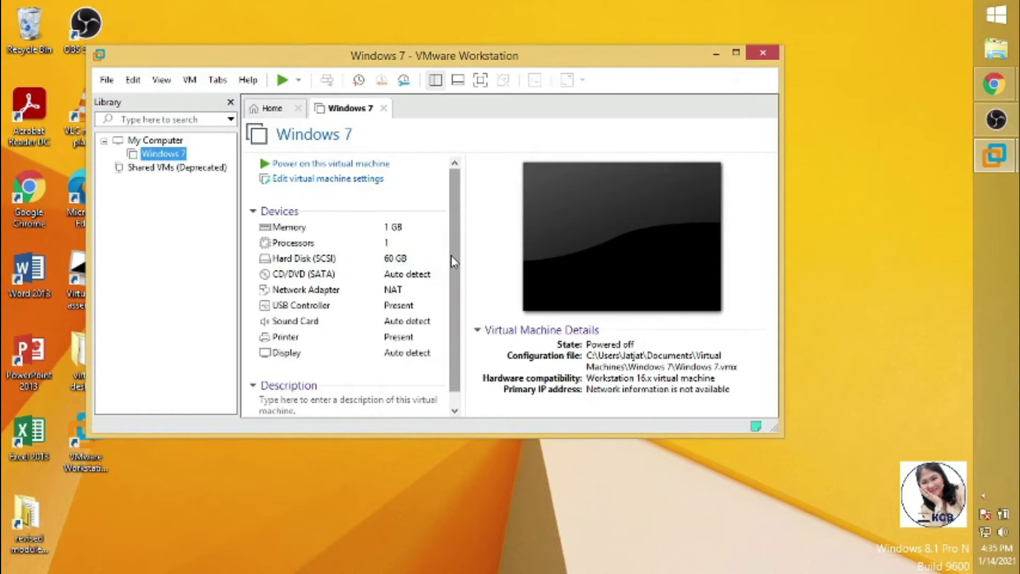
Open the virtual machine's settings and set its CD/DVD (SATA) device to use physical drive E:
left_click(329, 181)
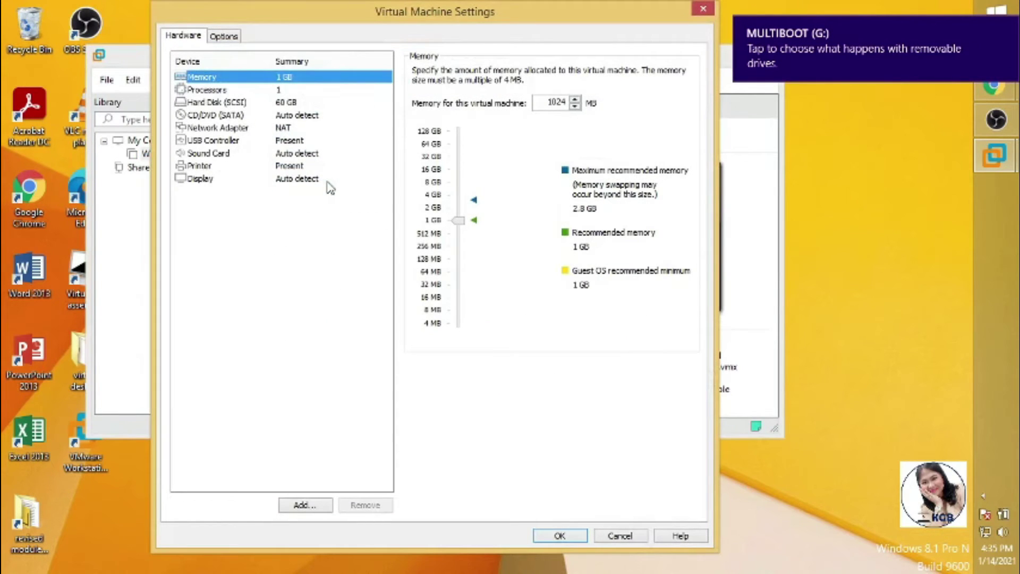
left_click(212, 114)
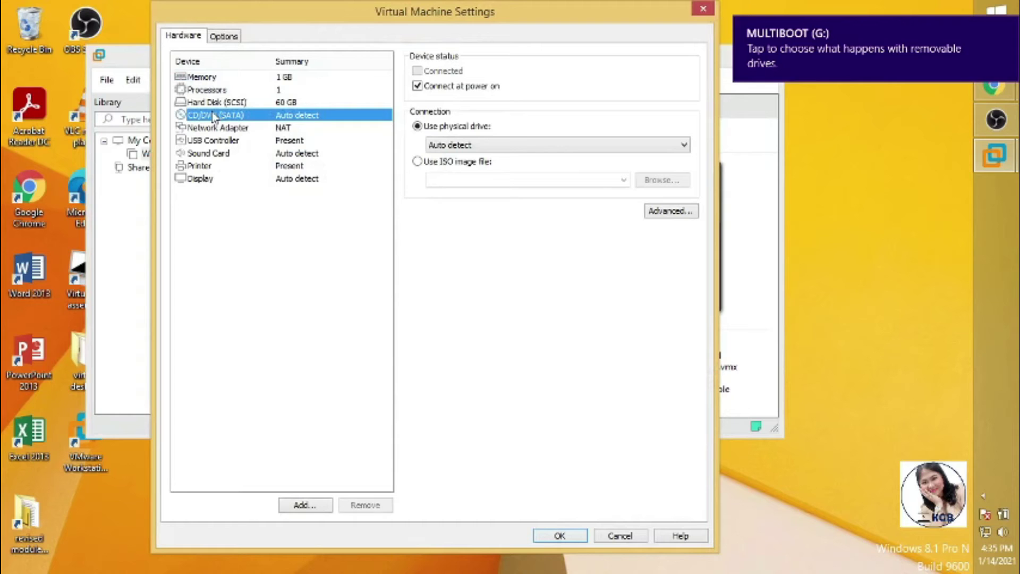
left_click(499, 145)
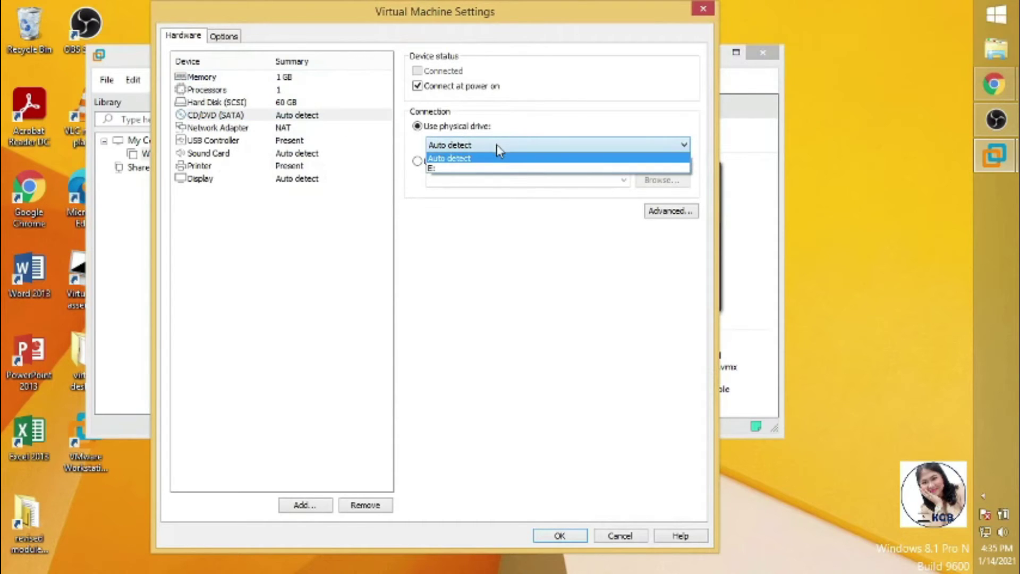
left_click(478, 168)
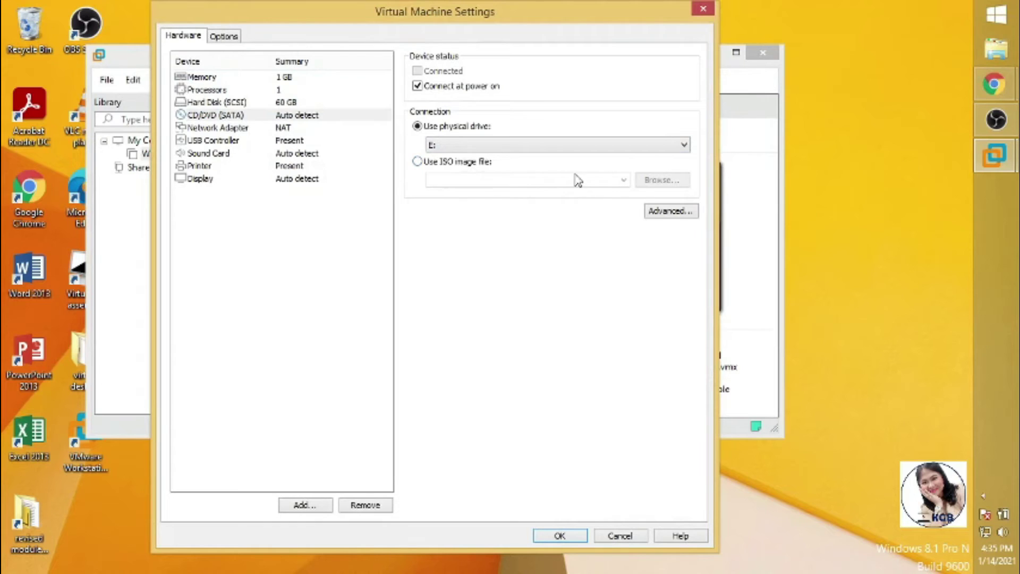
Switch the CD/DVD device to the ISO image WINDOWS 7 Pro_32BIT from the Installer folder on Local Disk (J:) and save the settings
left_click(420, 161)
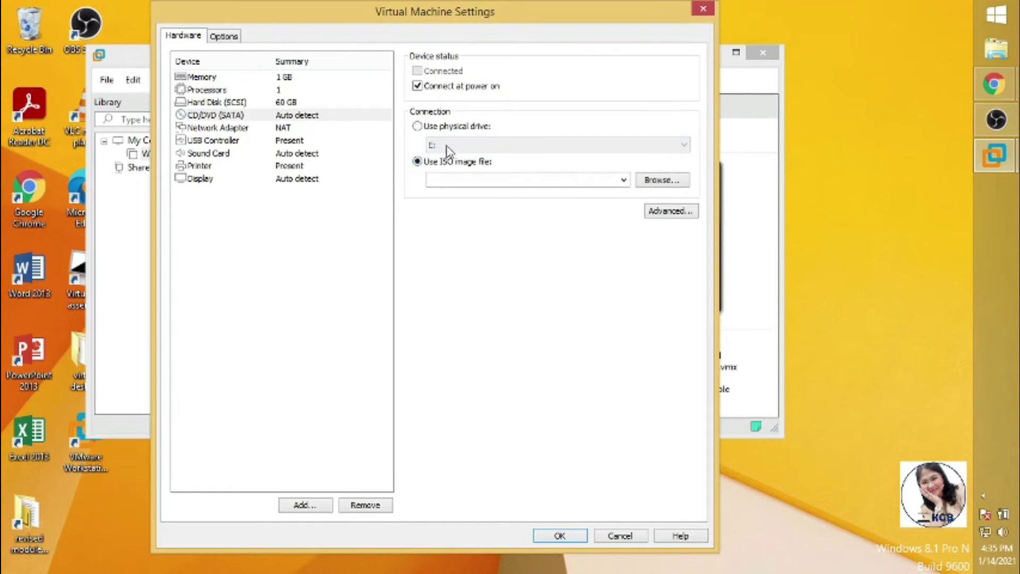
left_click(664, 185)
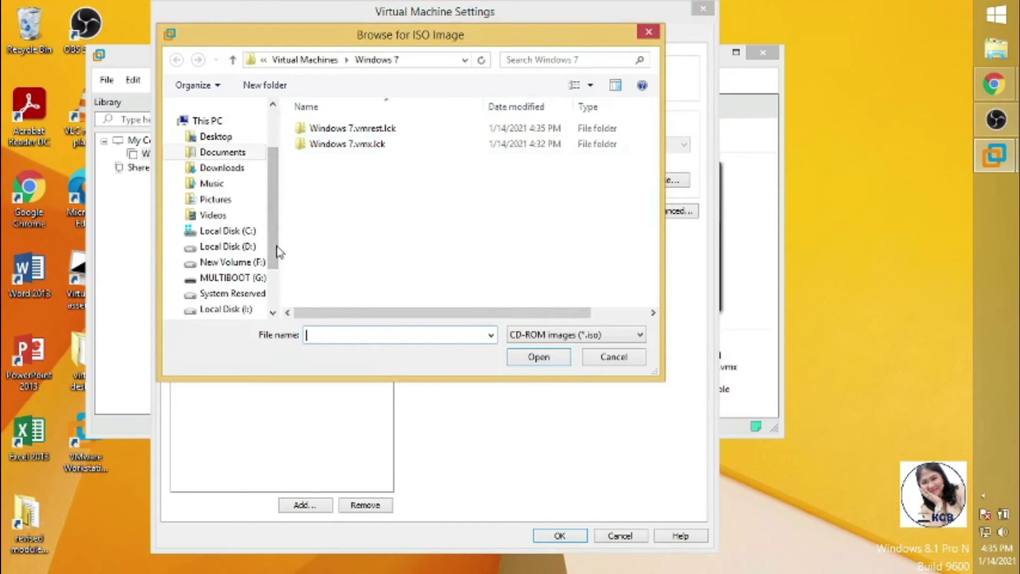
left_click(234, 309)
left_click(236, 295)
scroll(353, 284, "down", 3)
double_click(340, 269)
left_click(378, 254)
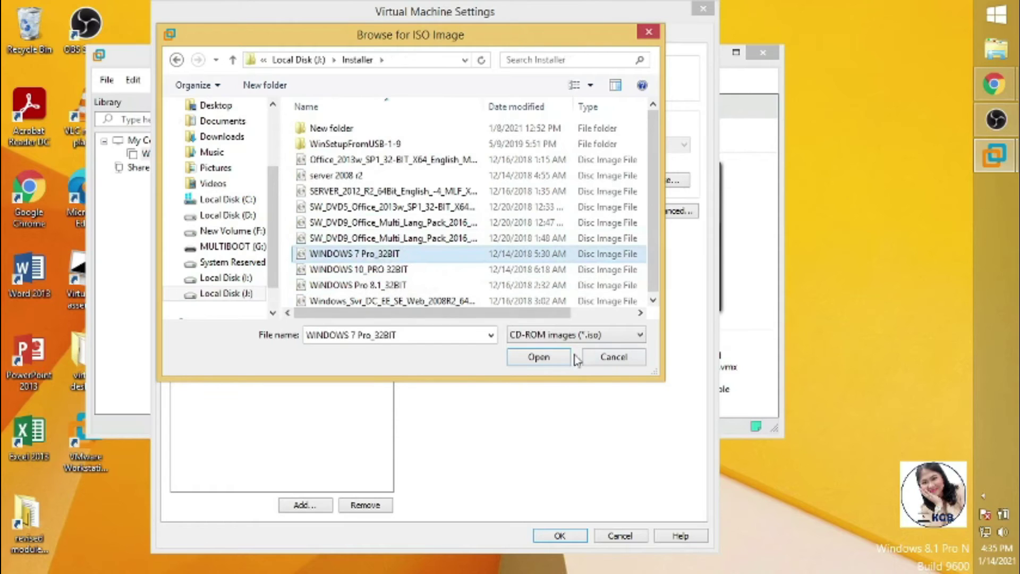
left_click(541, 358)
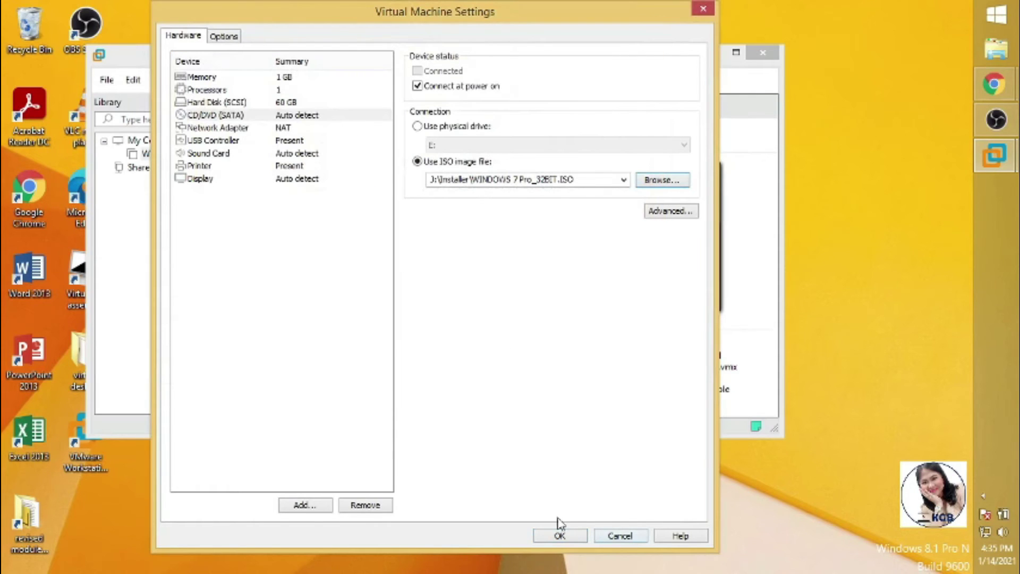
left_click(559, 535)
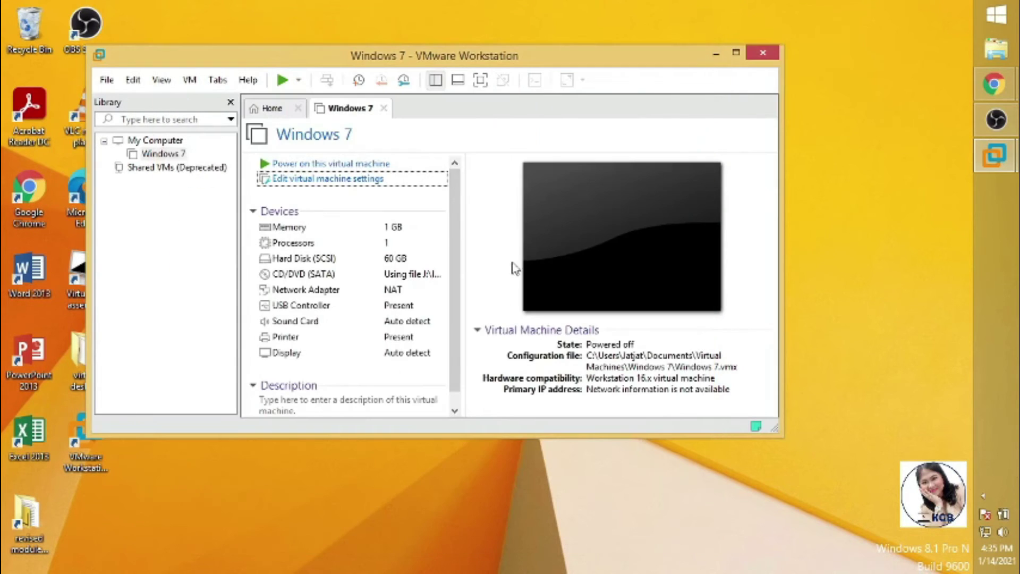
Power on the Windows 7 virtual machine and resize the window to fit the guest display
left_click(301, 164)
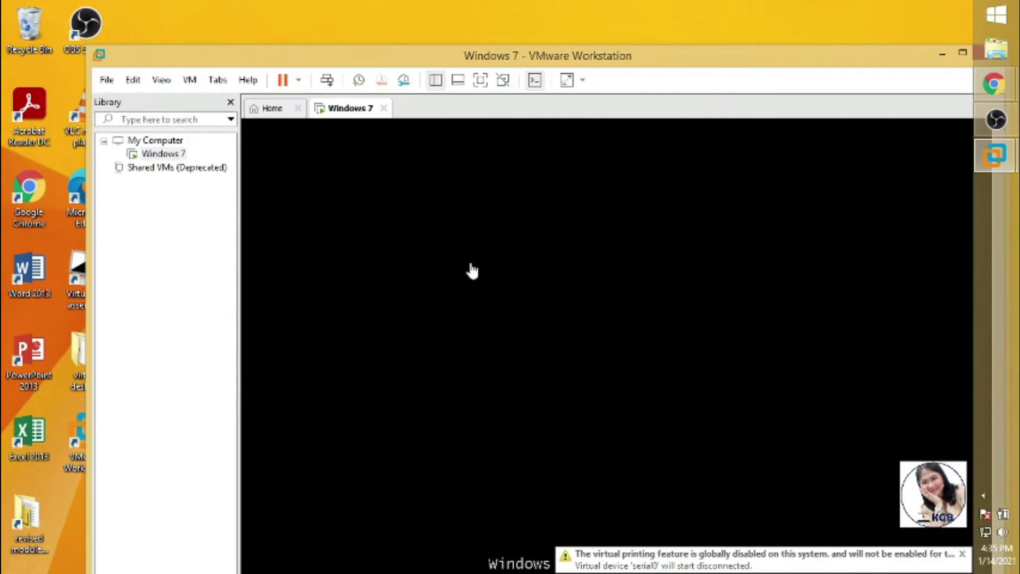
left_click(962, 52)
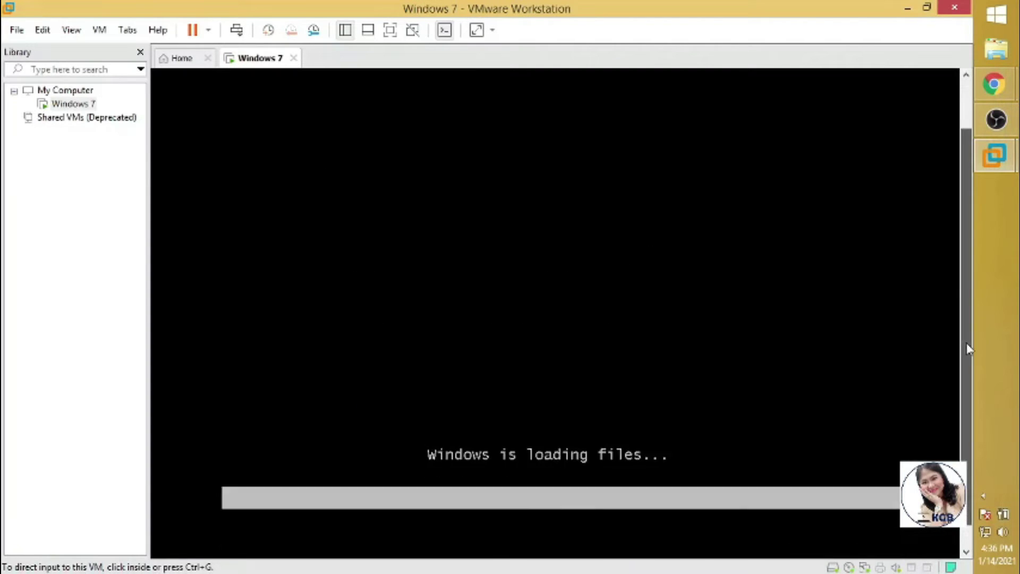
left_click(927, 9)
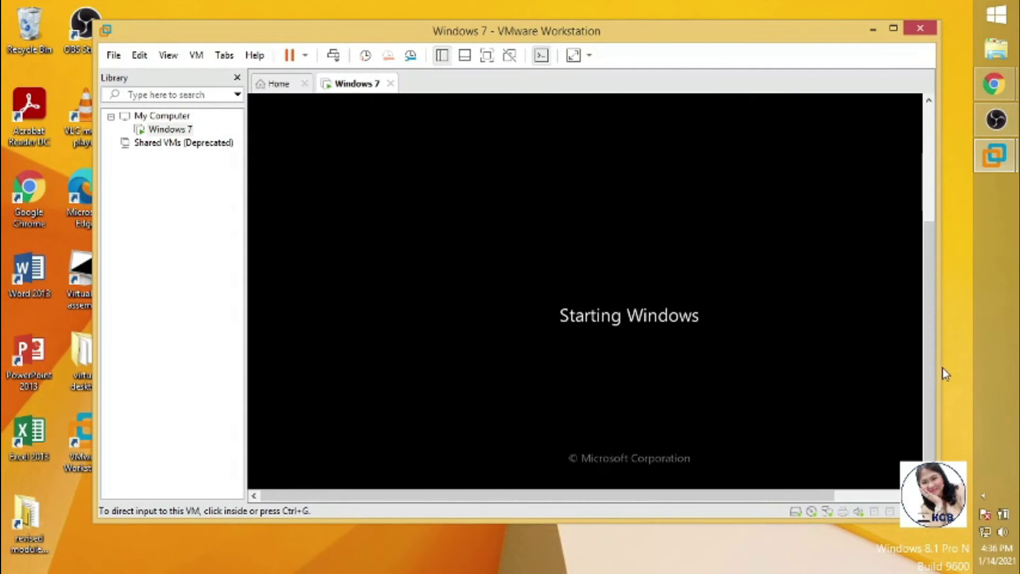
left_click_drag(938, 362, 954, 361)
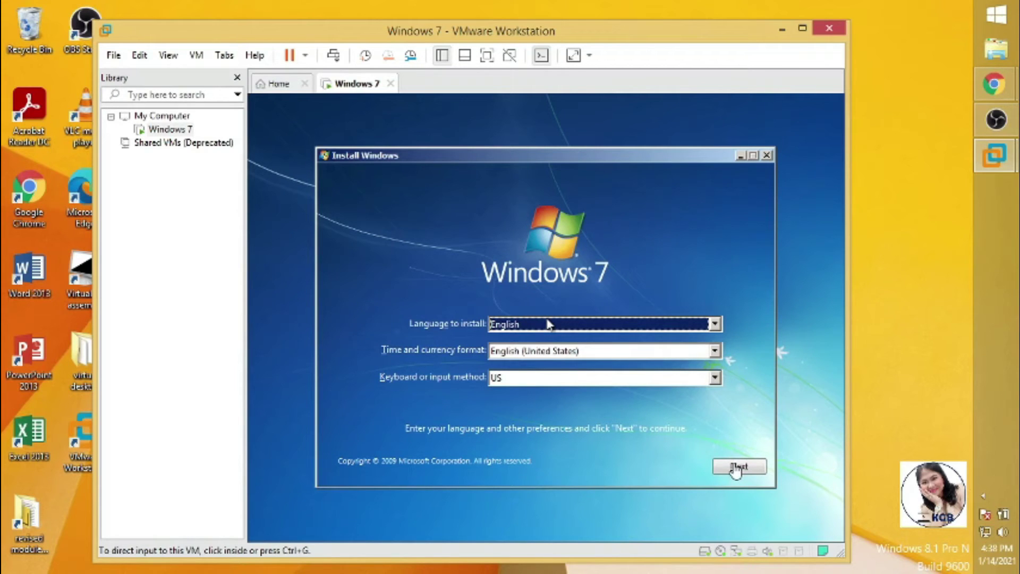
Keep English, English (United States) and the US keyboard as setup preferences and start the Windows installation
left_click(736, 471)
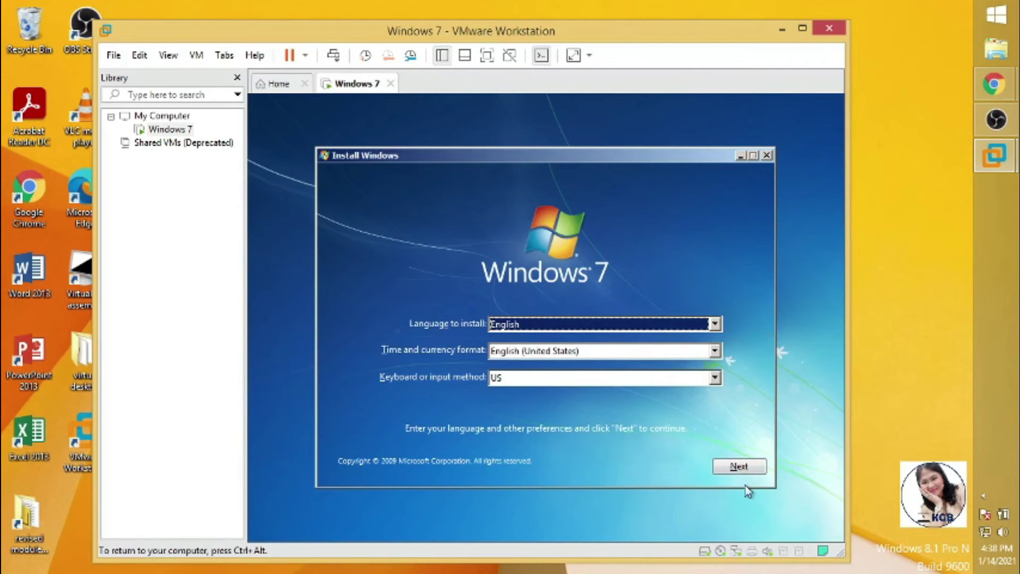
left_click(737, 468)
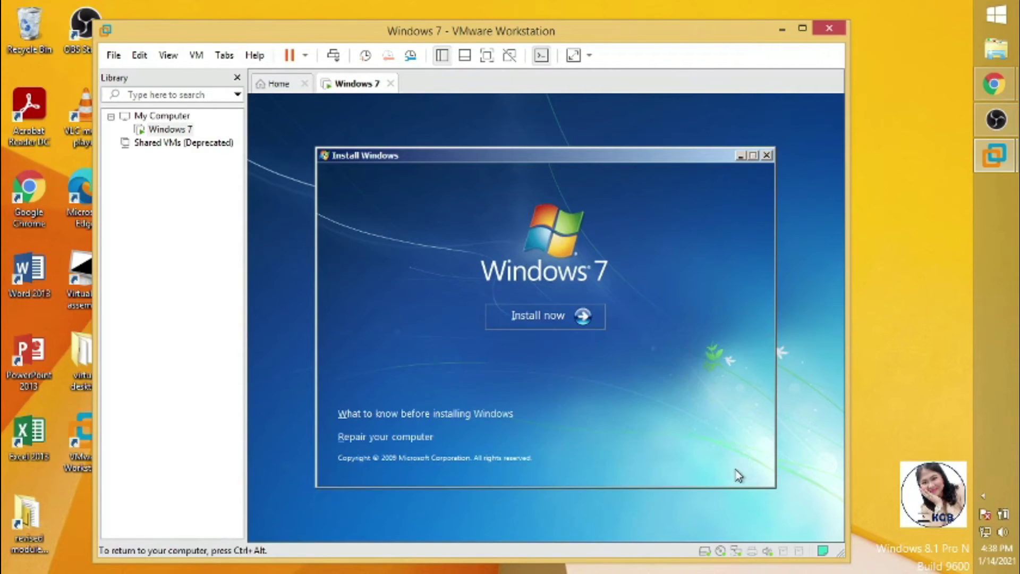
left_click(511, 305)
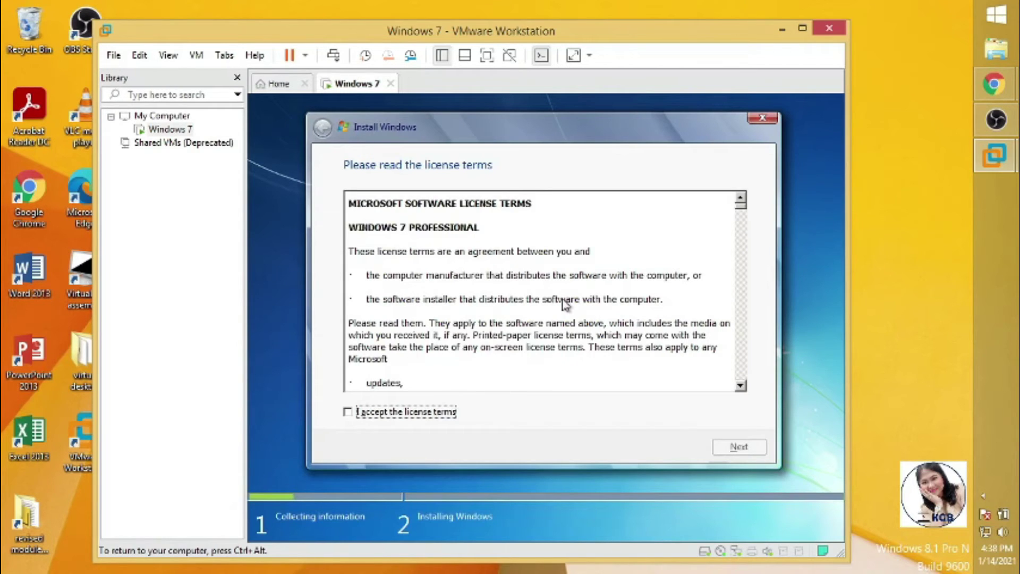
Accept the Windows 7 Professional license terms and choose the custom installation type
left_click(348, 412)
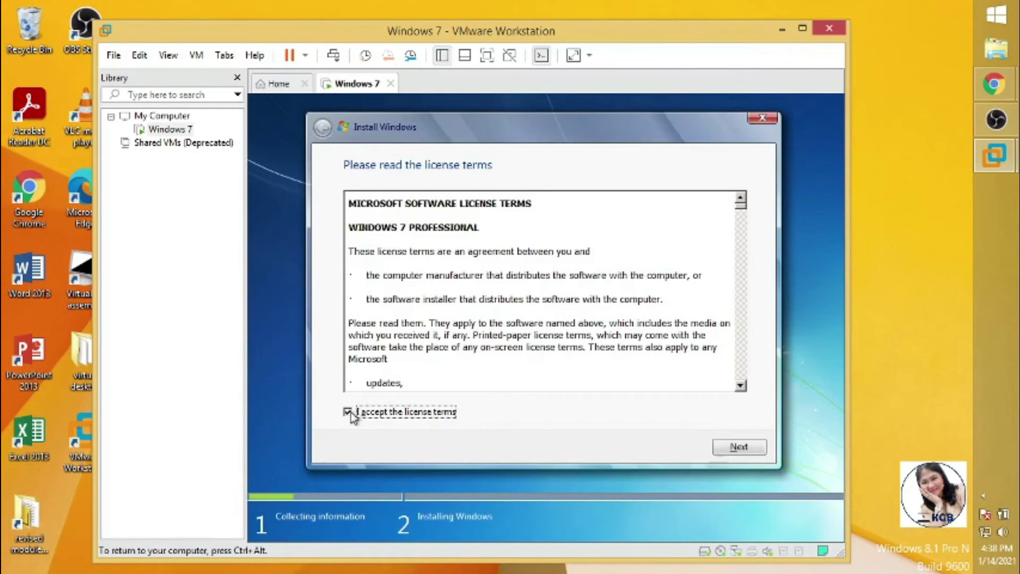
left_click(749, 449)
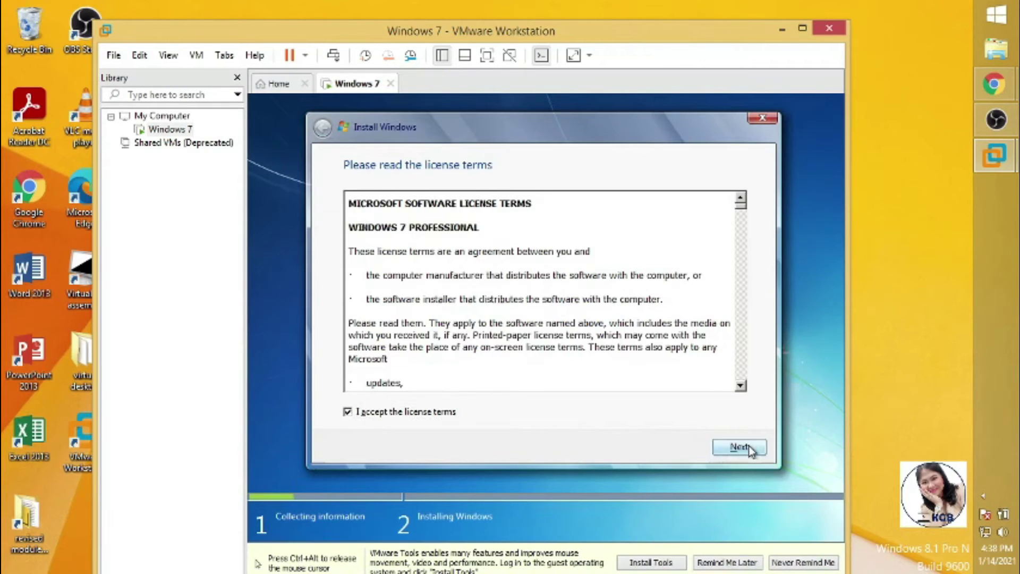
left_click(609, 330)
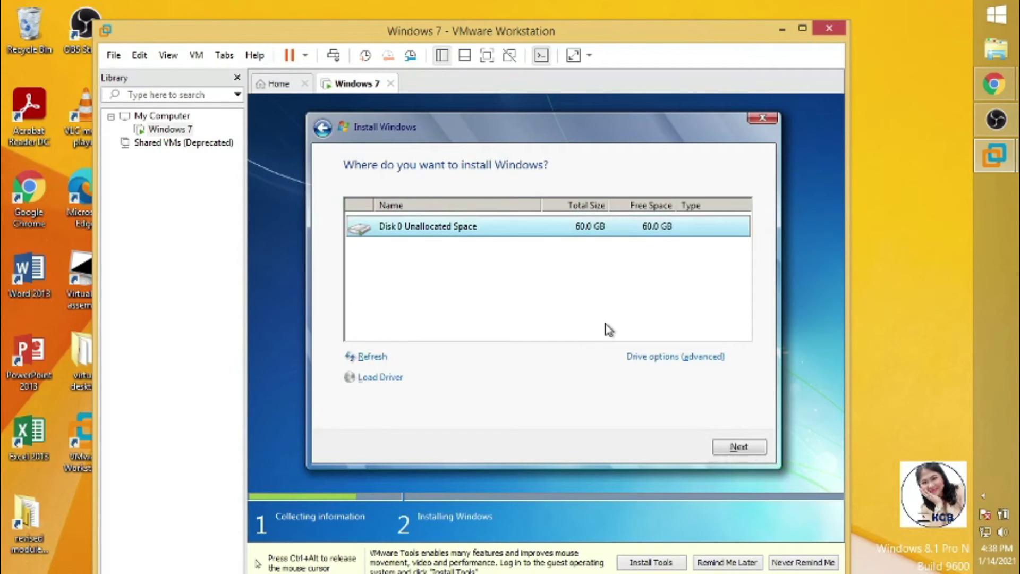
Create a 40000 MB partition in Disk 0's unallocated space and allow the additional system partition
left_click(680, 362)
left_click(661, 359)
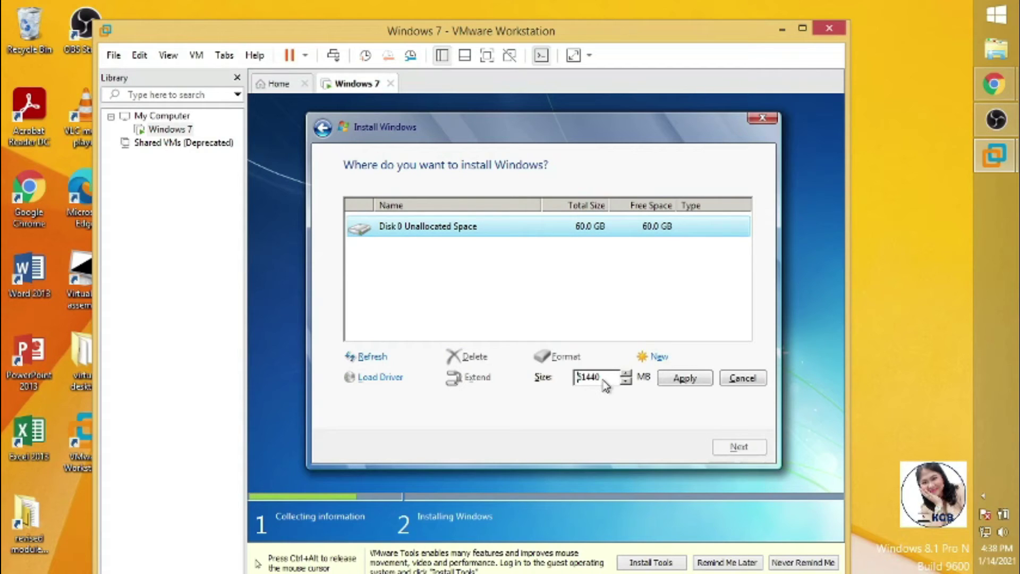
key("BackSpace")
key("BackSpace")
key("BackSpace")
key("BackSpace")
key("BackSpace")
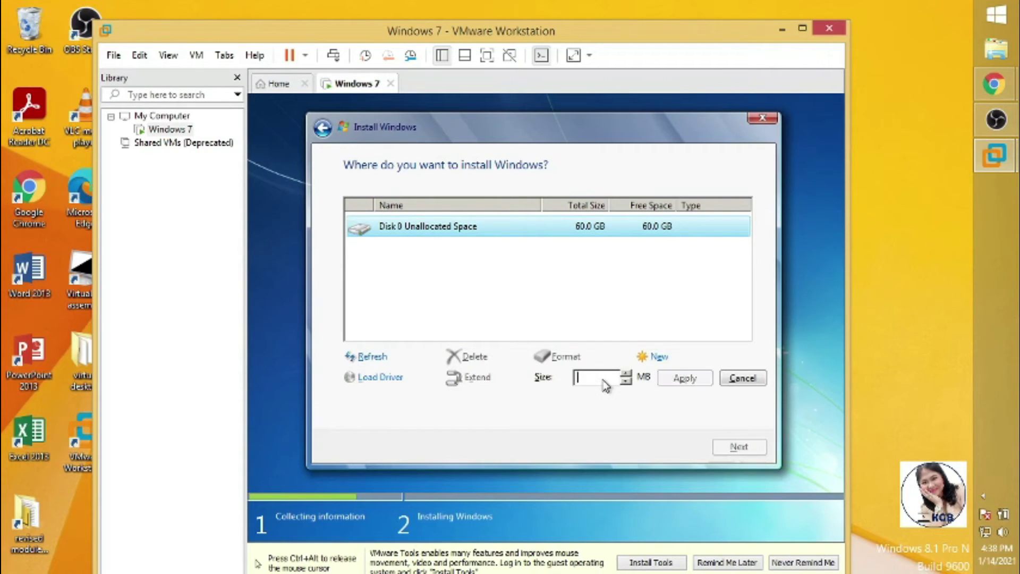
type("40000")
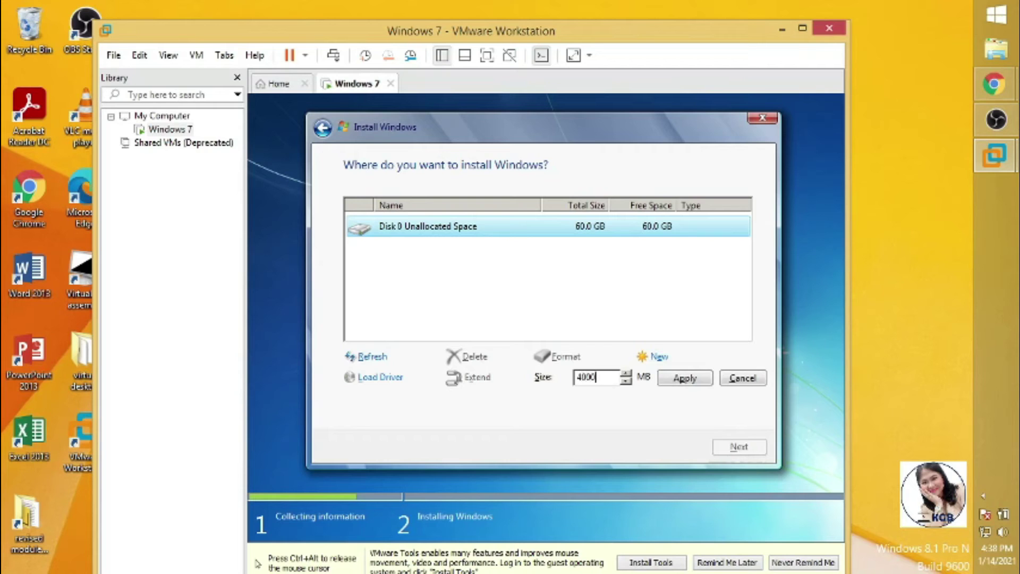
left_click(683, 381)
left_click(665, 381)
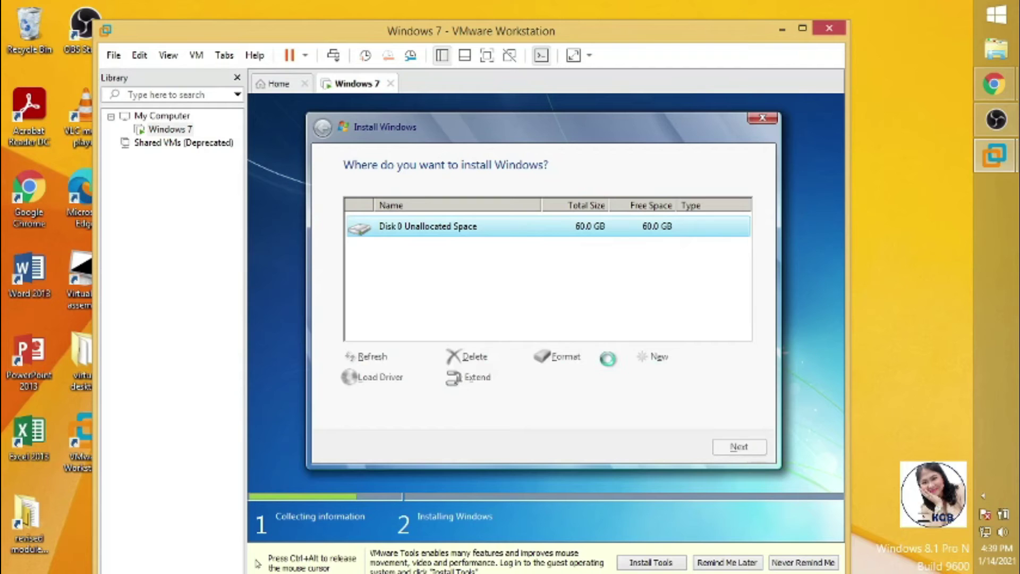
Create another partition from all the remaining unallocated space on Disk 0
left_click(584, 277)
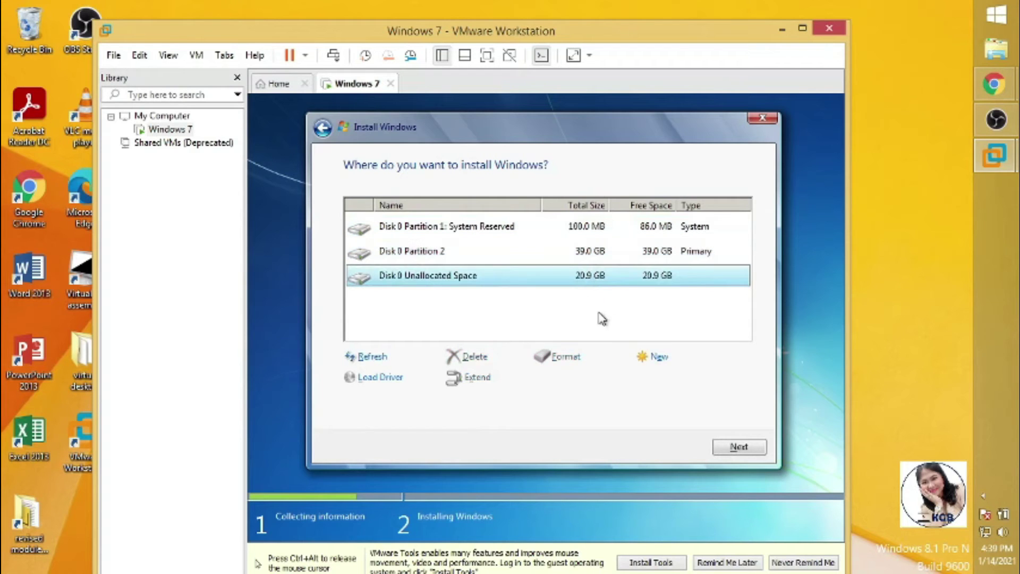
left_click(664, 360)
left_click(689, 381)
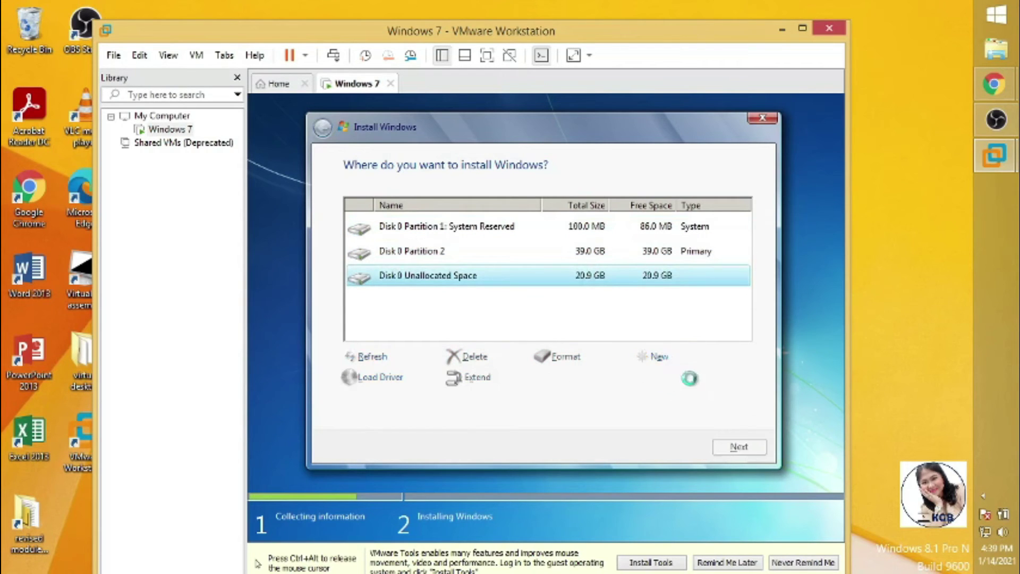
Format Disk 0 Partition 2 and Partition 3, accepting the loss of their data
left_click(586, 252)
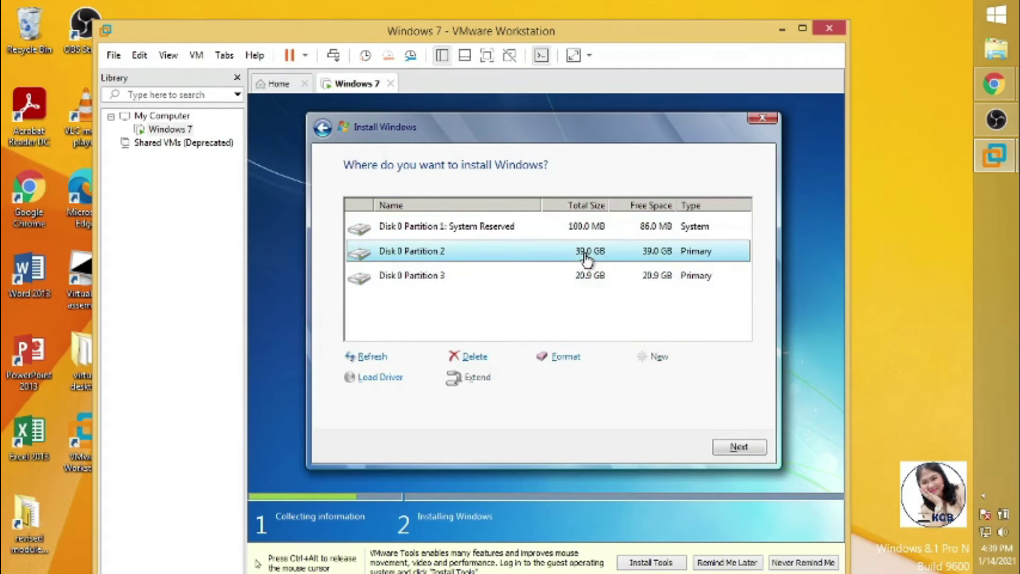
left_click(561, 356)
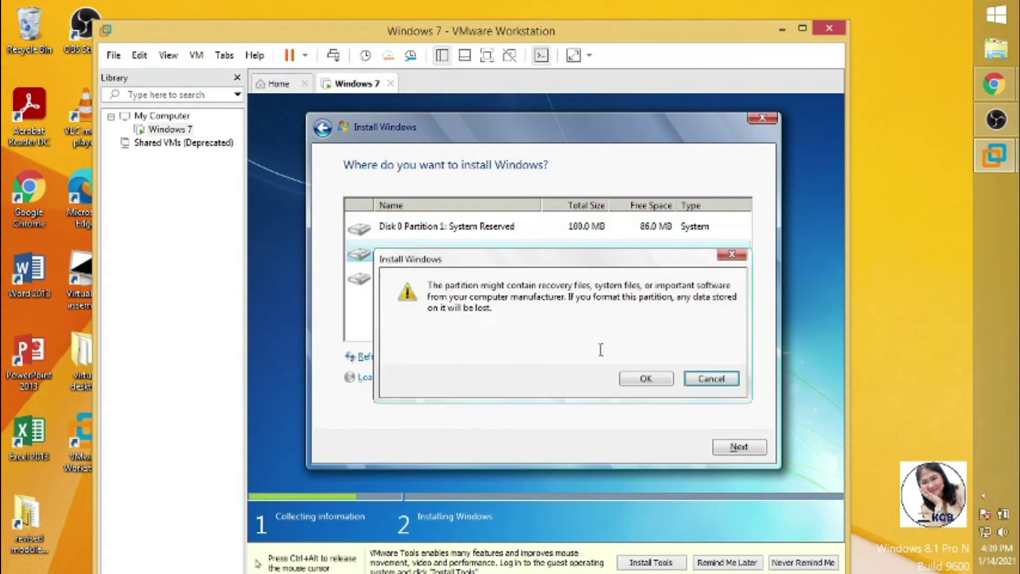
left_click(651, 379)
left_click(589, 279)
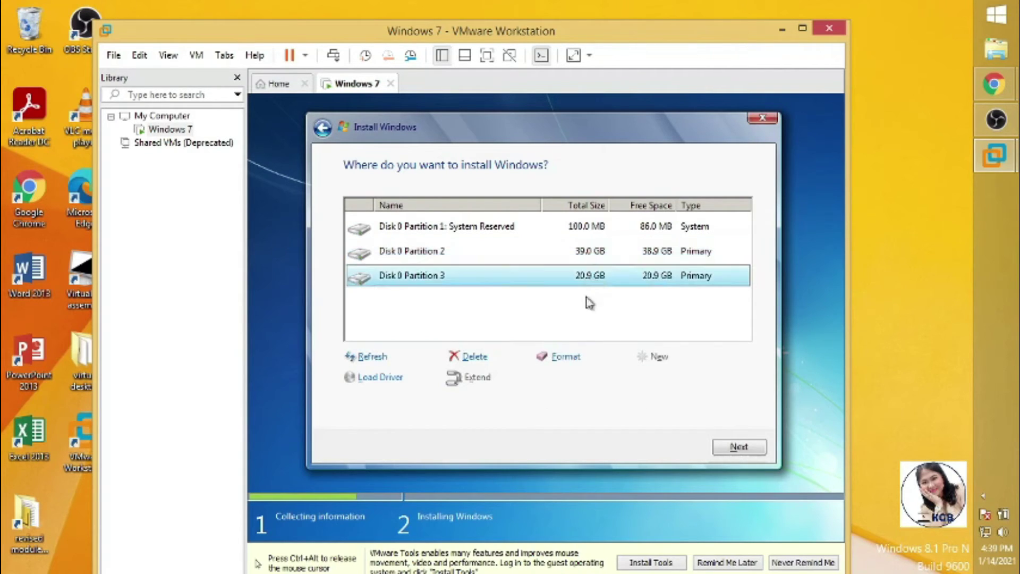
left_click(567, 358)
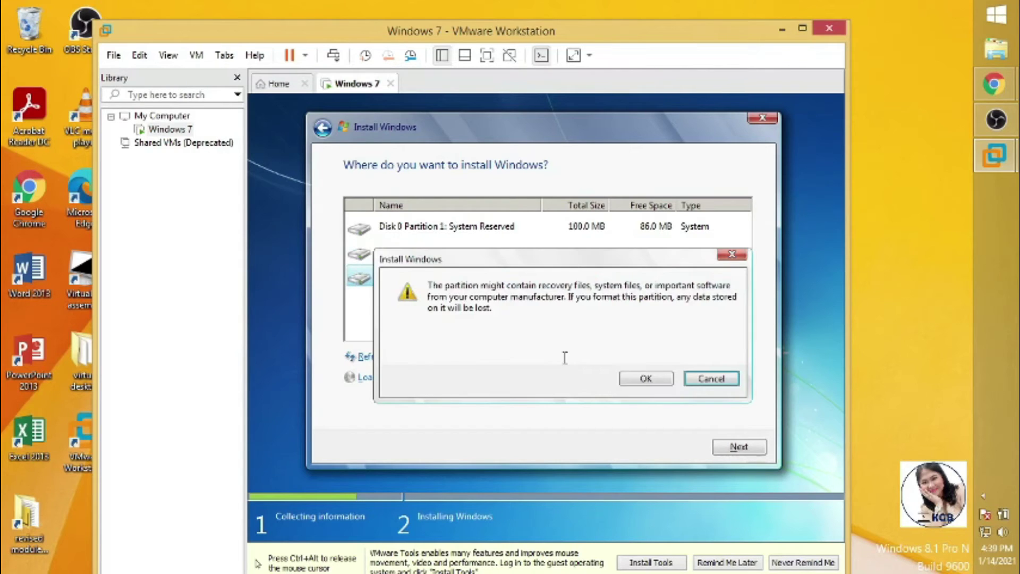
left_click(638, 379)
Select Disk 0 Partition 2 as the installation target and start installing Windows on it
left_click(533, 258)
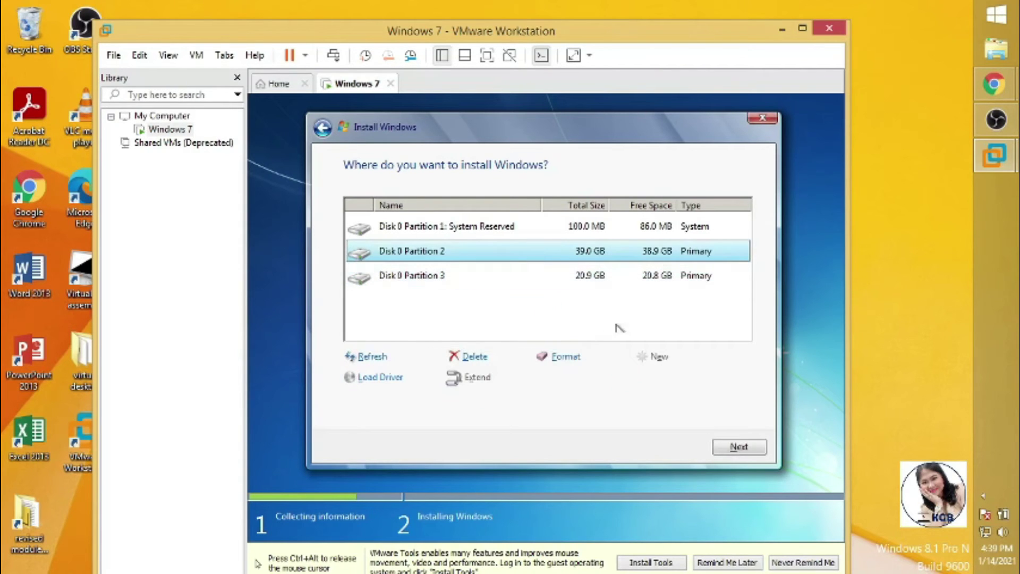
left_click(740, 448)
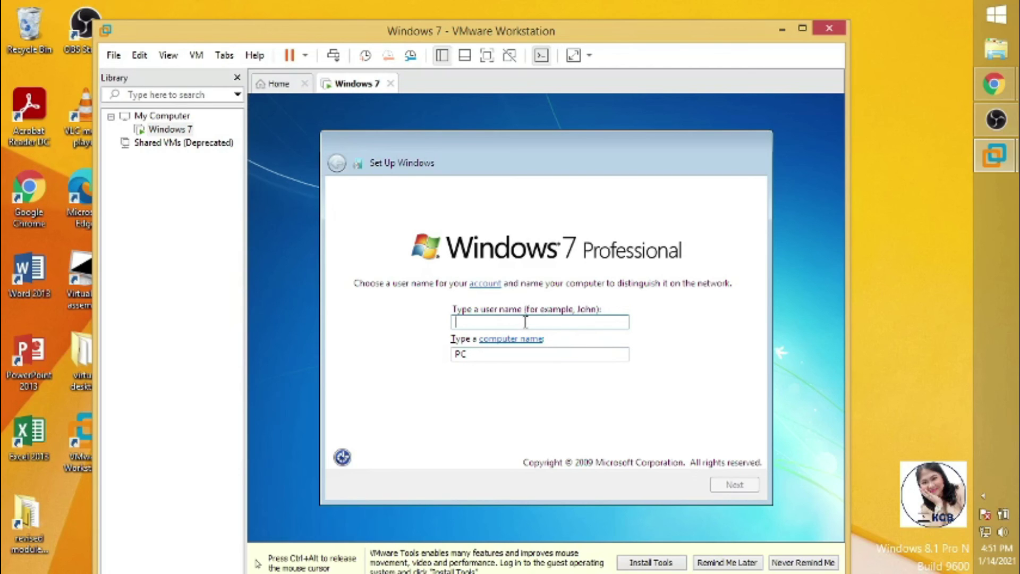
Set the Windows account's user name to CSS-KTG, keep the matching computer name, and continue the setup
type("CSS")
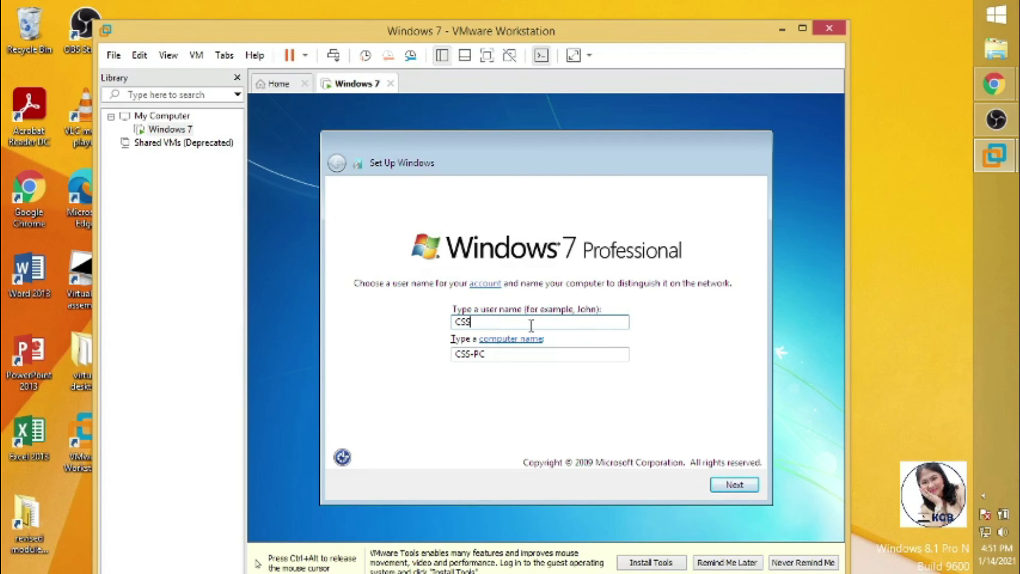
type("-KTG")
left_click(733, 485)
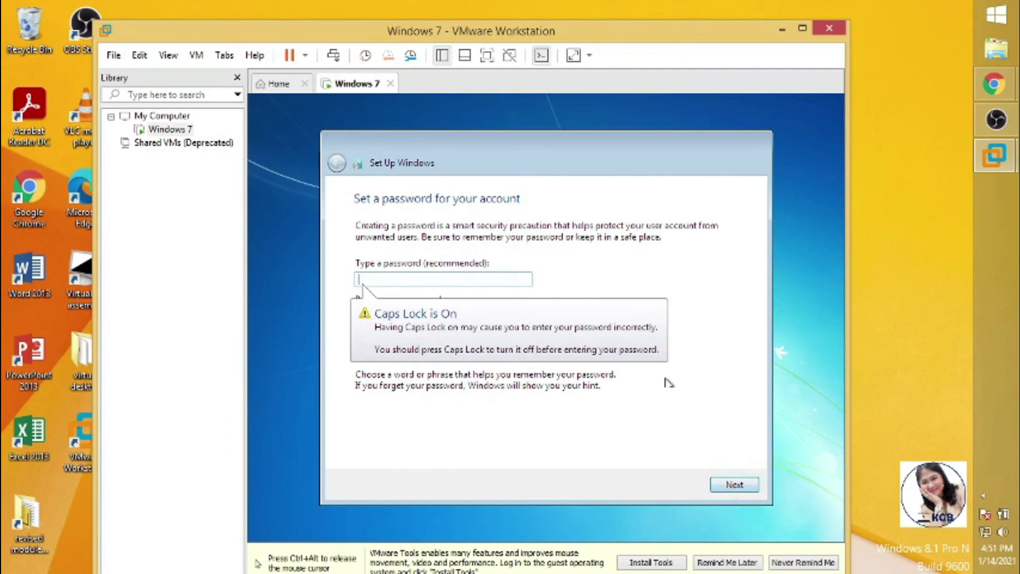
Leave the account password blank and choose the recommended settings for Windows protection and updates
left_click(717, 484)
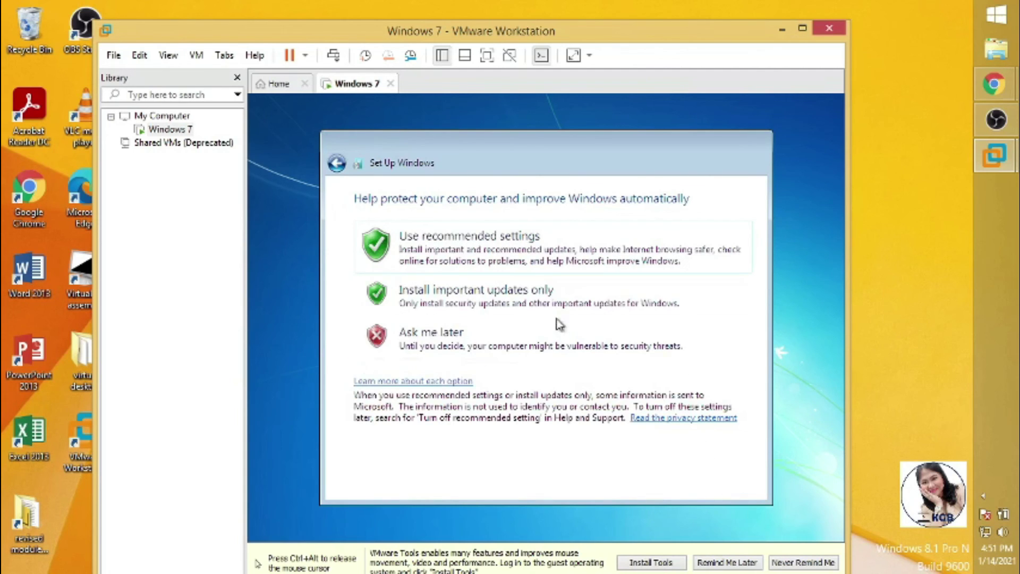
left_click(537, 234)
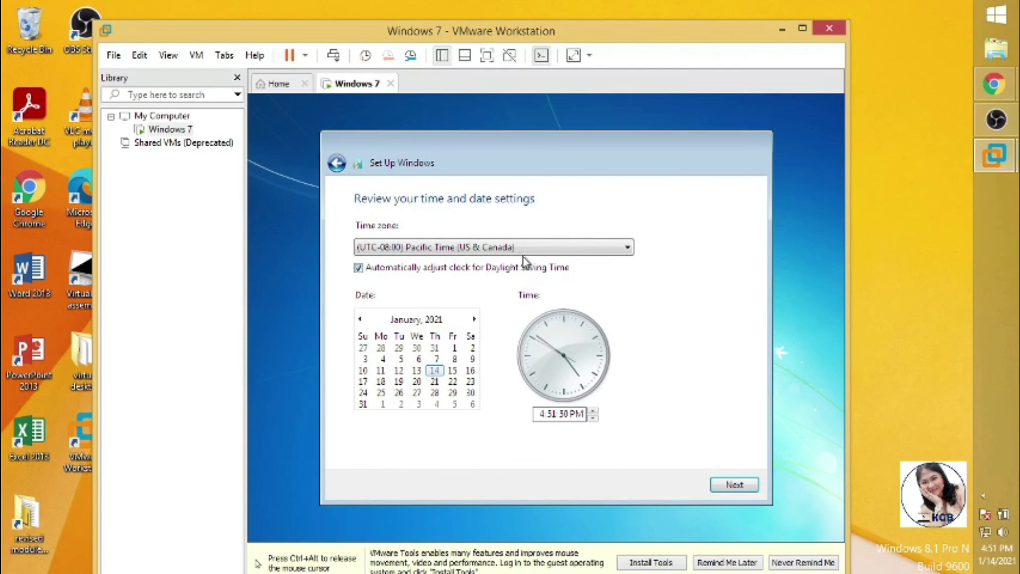
Set the time zone to (UTC+08:00) Taipei and choose Home network as the computer's location
left_click(527, 250)
scroll(524, 296, "down", 2)
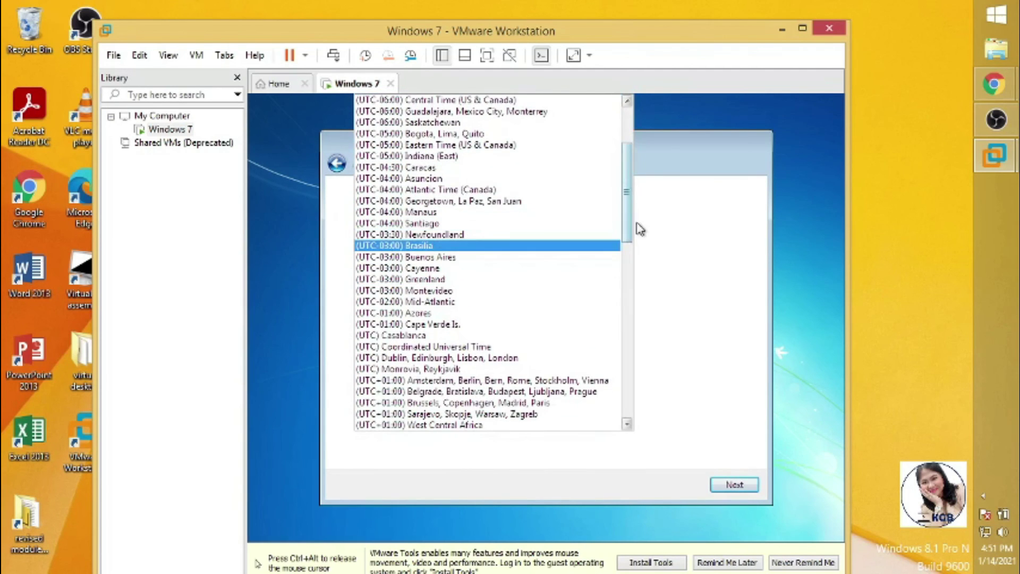
left_click_drag(628, 227, 606, 364)
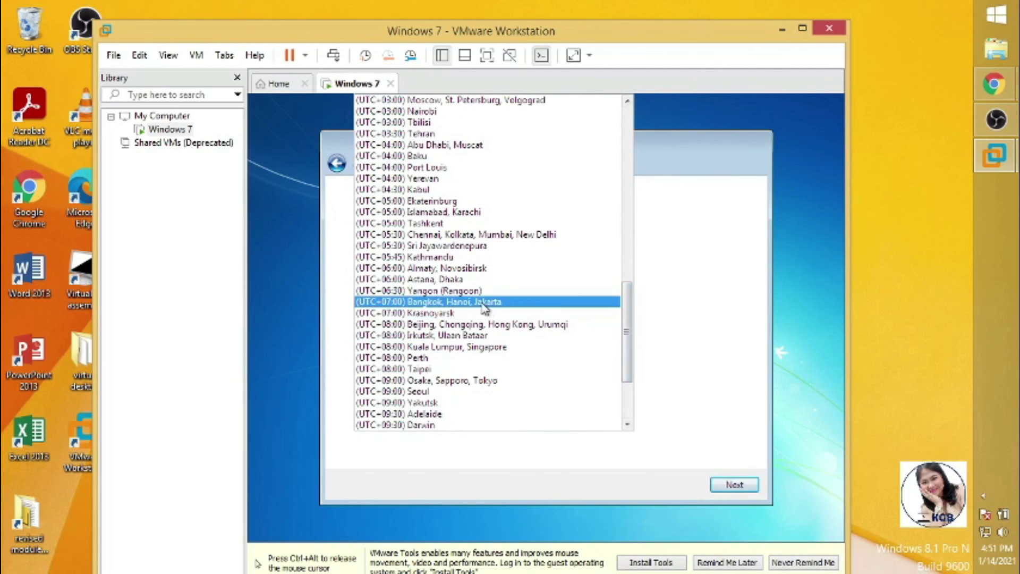
left_click(454, 370)
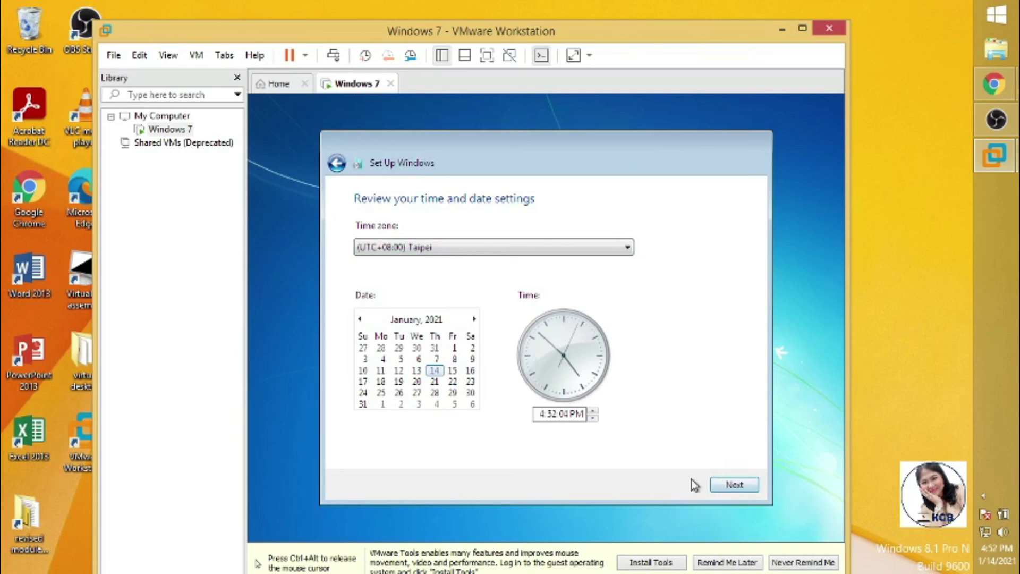
left_click(734, 486)
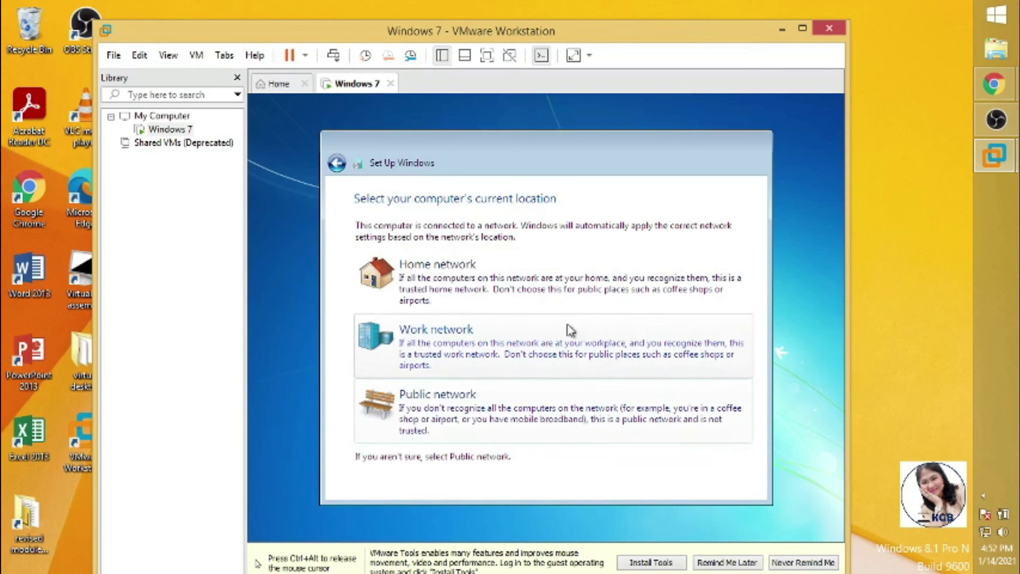
left_click(553, 295)
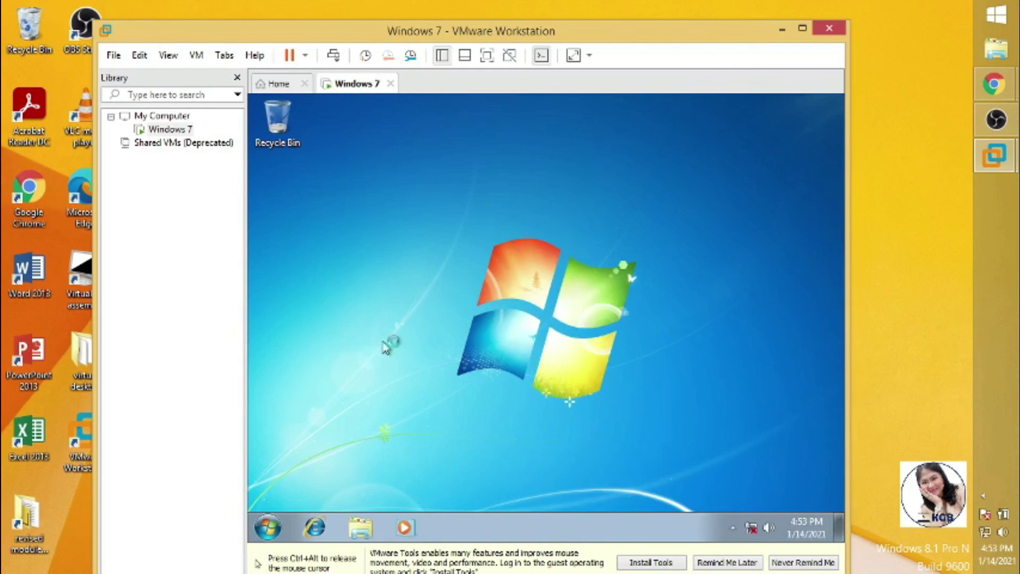
Open the guest's Computer window to examine its drives, and release the input captured by the virtual machine
left_click(268, 528)
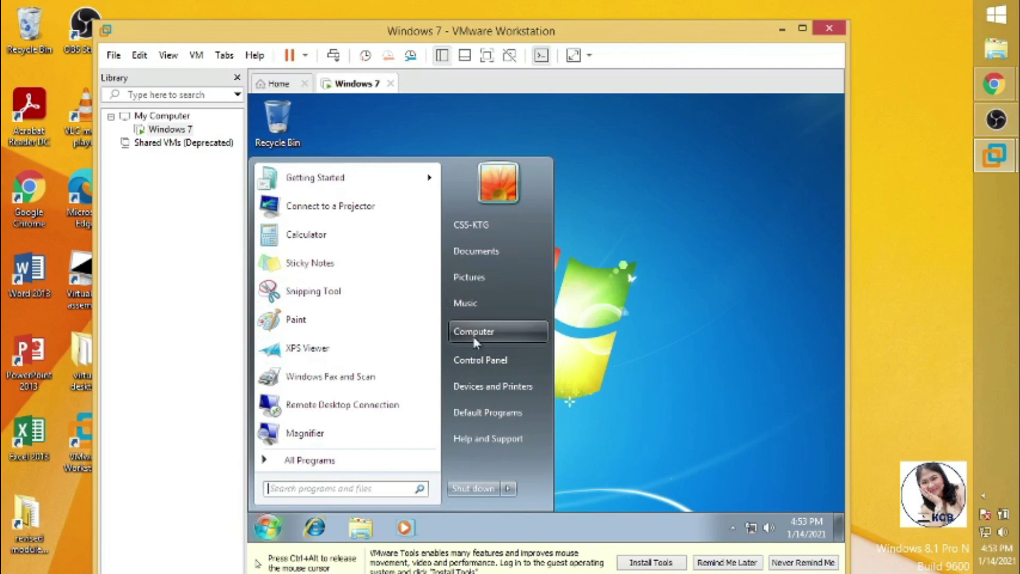
right_click(503, 335)
left_click(552, 340)
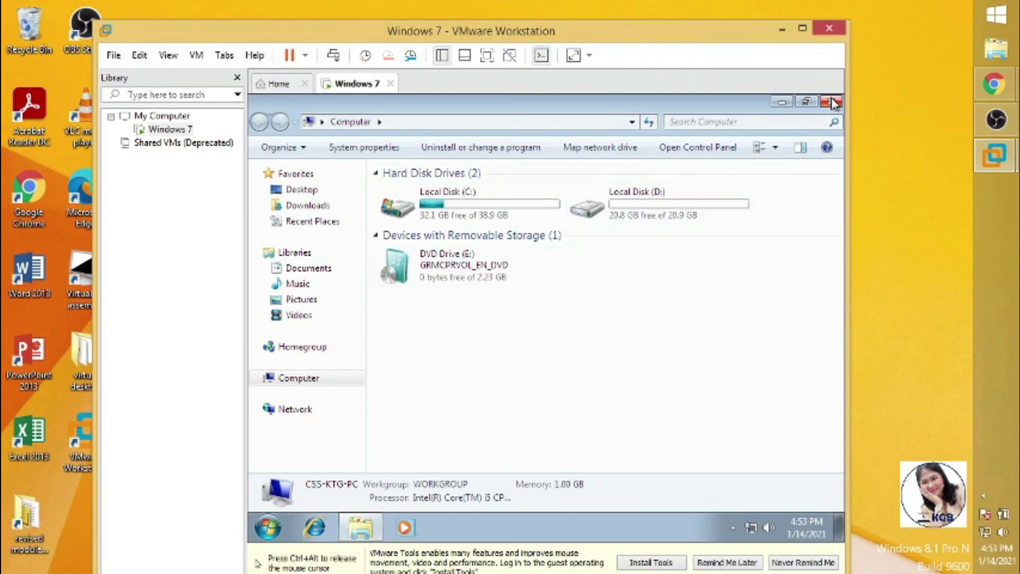
key("ctrl+alt")
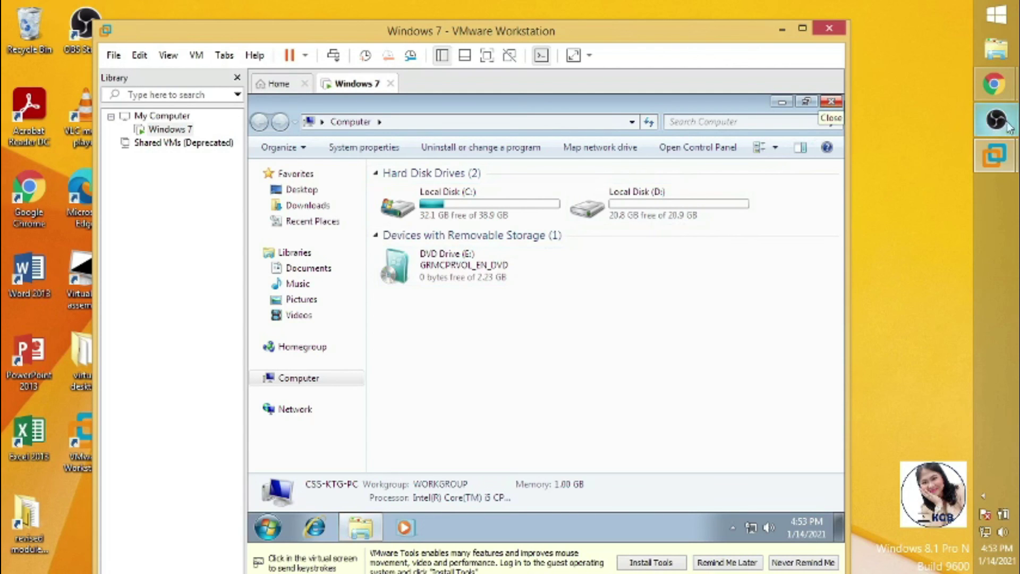